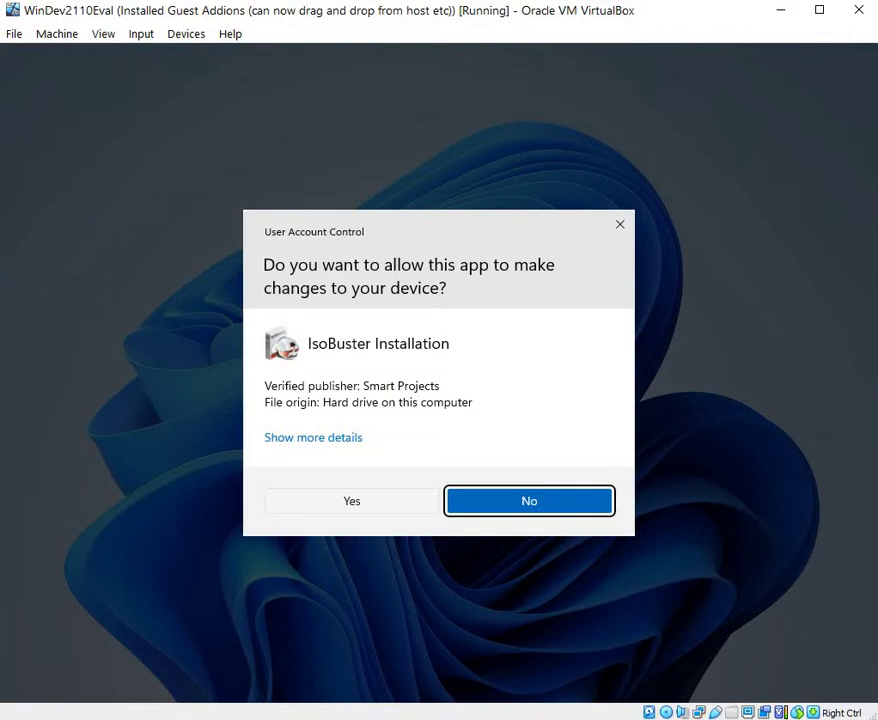
Allow the IsoBuster installer to make changes to the device and choose English as the setup language.
key("alt+y")
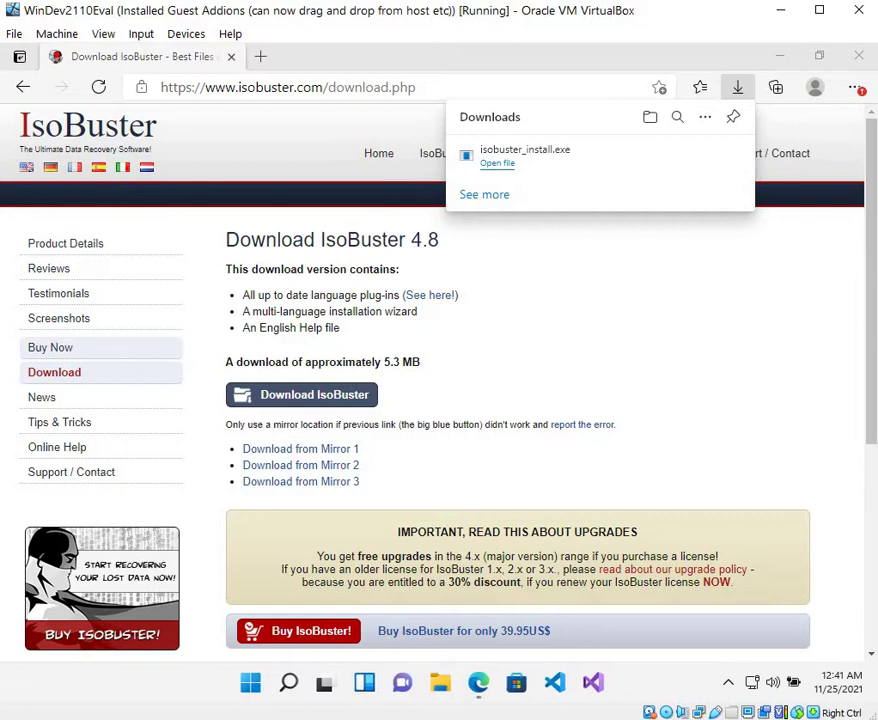
left_click(782, 63)
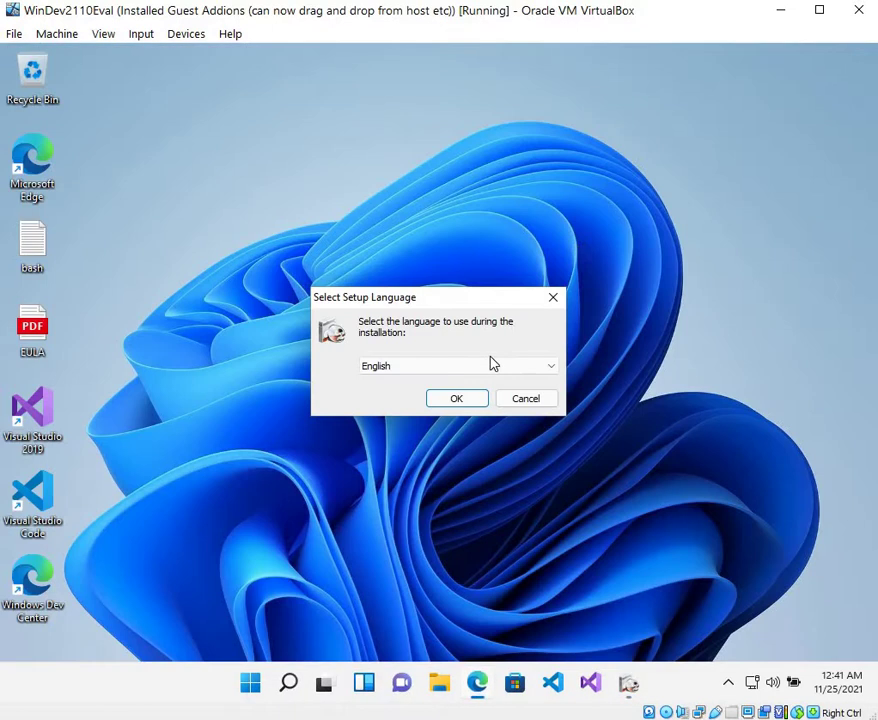
left_click(458, 399)
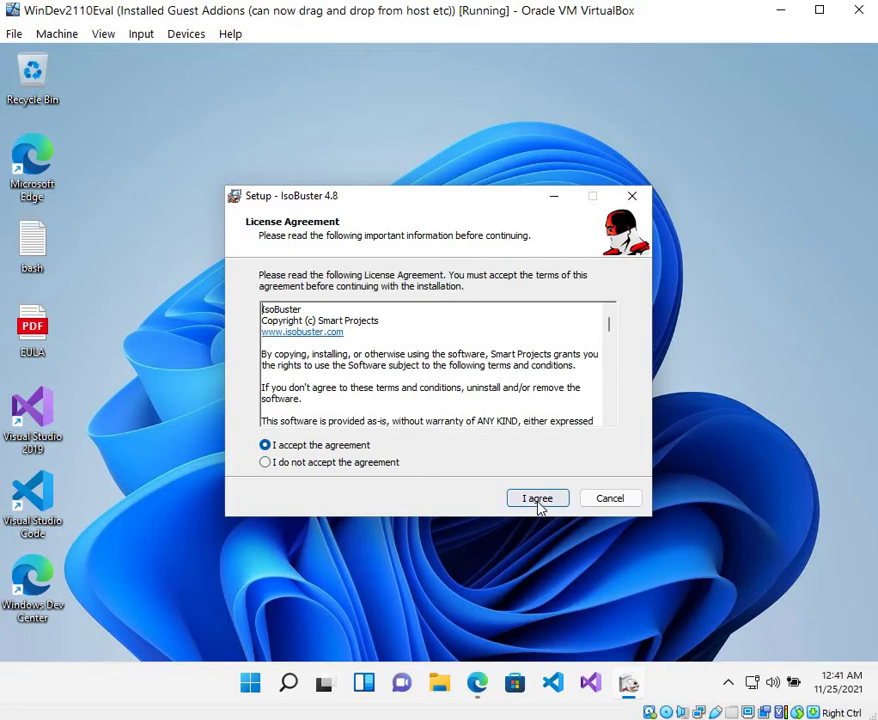
Accept the license agreement and keep the default destination folder C:\Program Files (x86)\Smart Projects\IsoBuster.
left_click(537, 503)
left_click(538, 498)
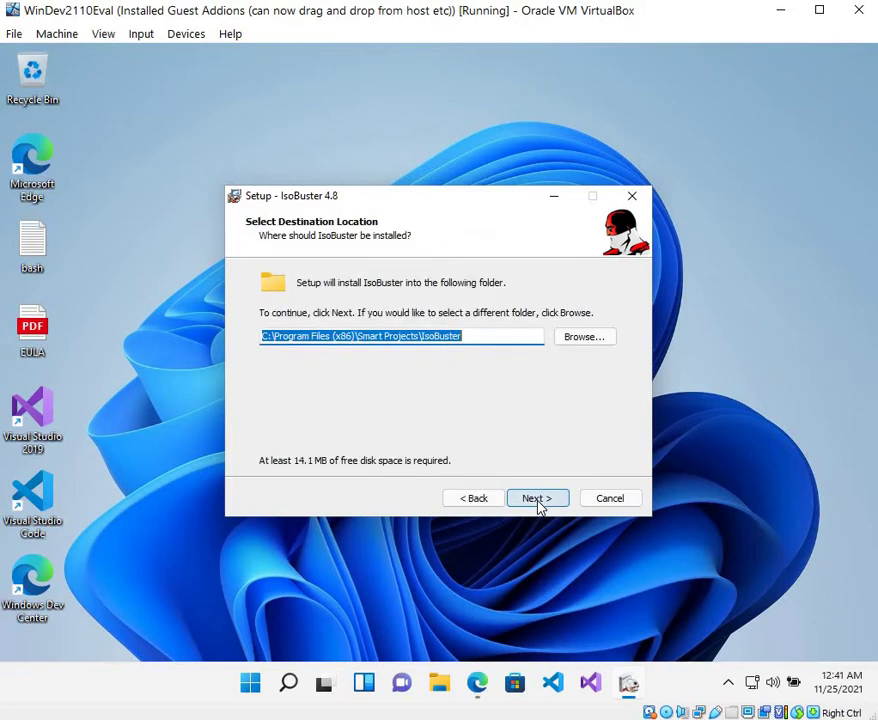
left_click(538, 500)
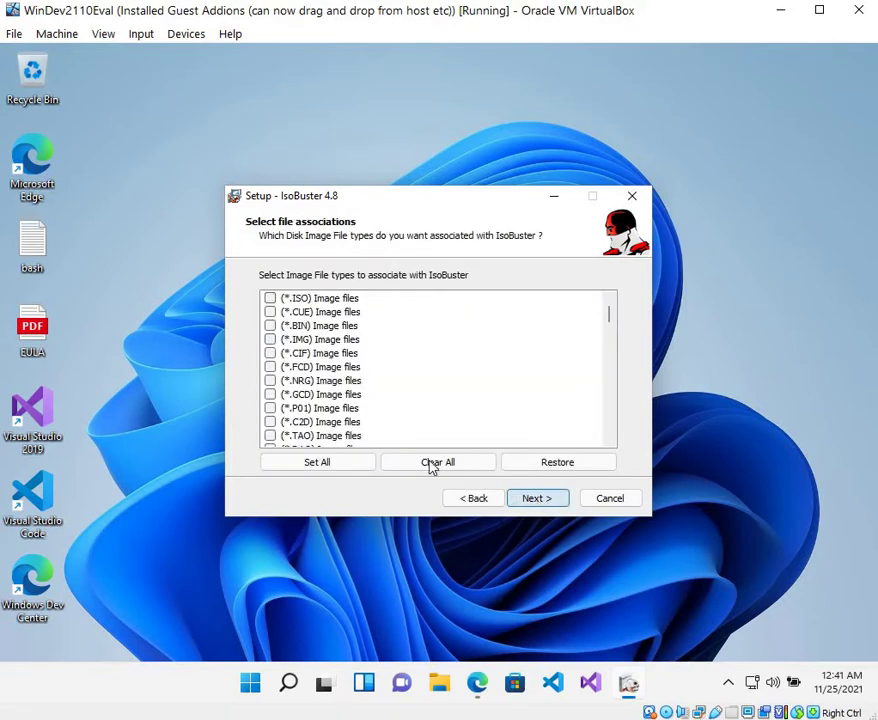
Associate all disk image file types with IsoBuster and complete the installation with Launch IsoBuster enabled.
left_click(329, 465)
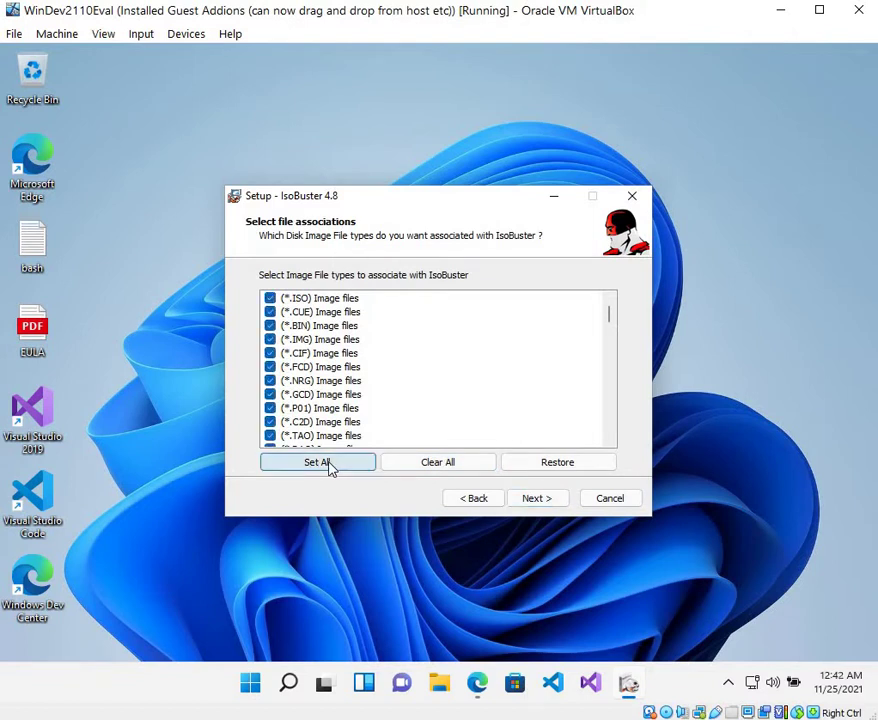
left_click(537, 498)
left_click(553, 500)
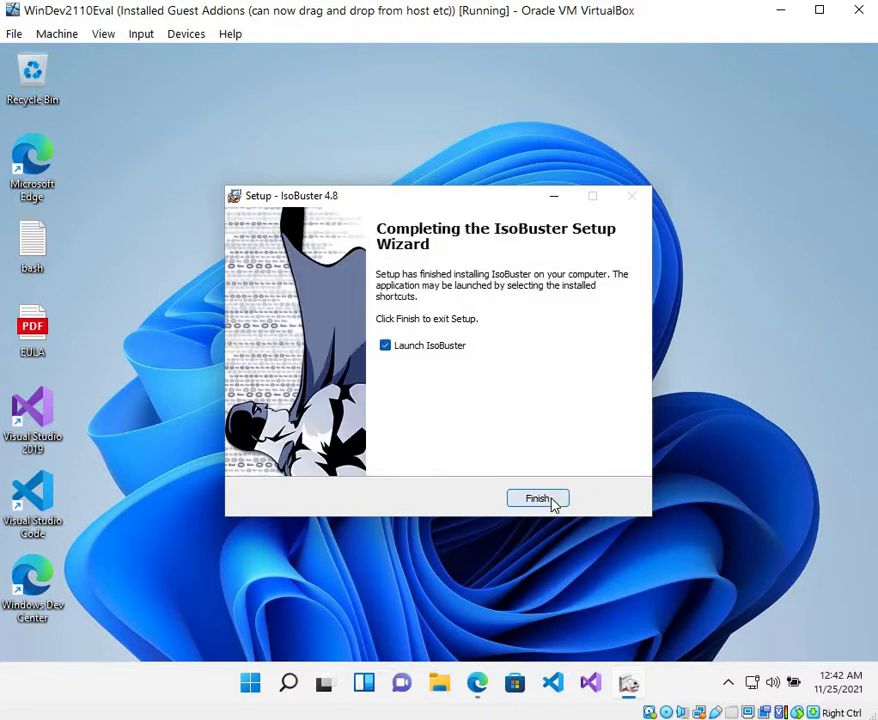
left_click(540, 498)
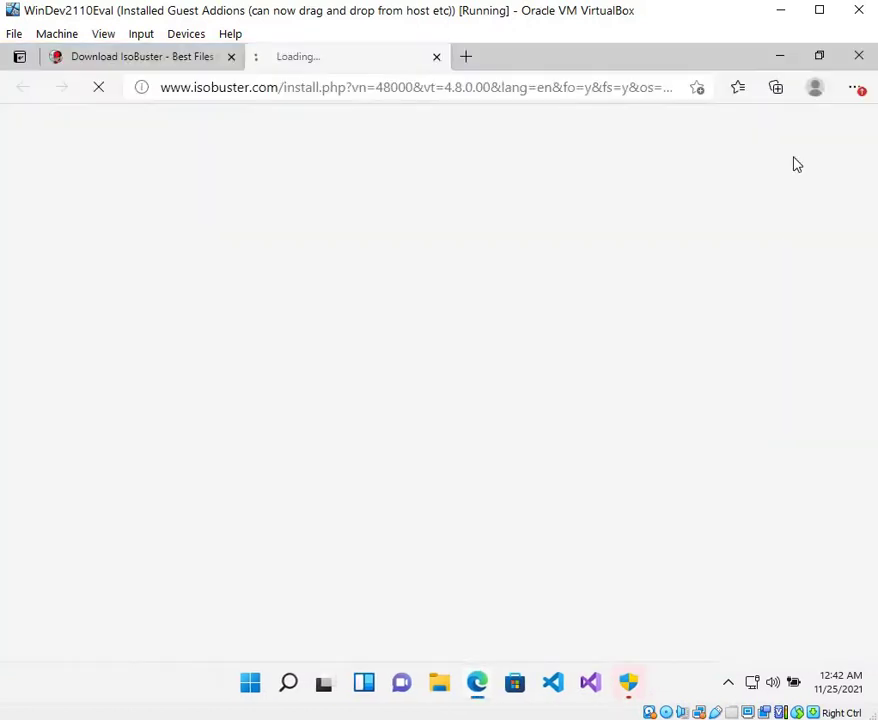
Allow IsoBuster to start, postponing the registration and accepting the online check for a more recent version.
left_click(781, 64)
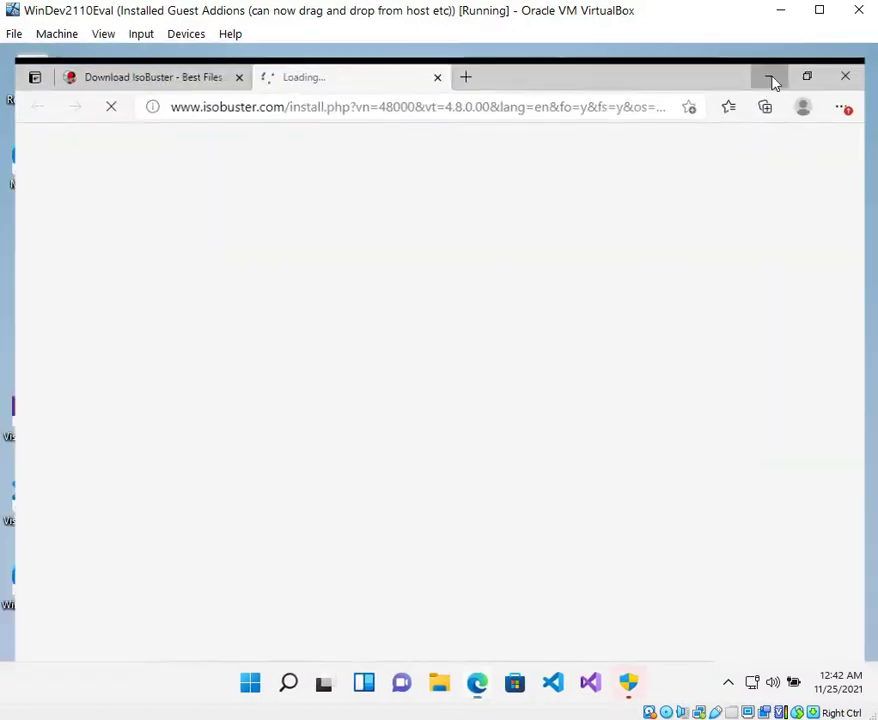
left_click(634, 683)
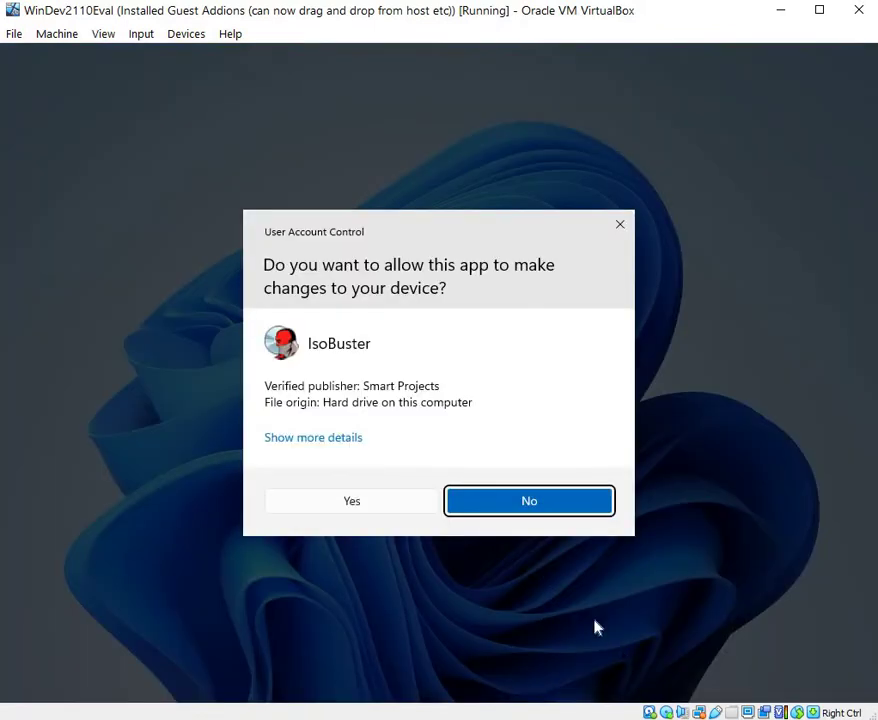
left_click(358, 504)
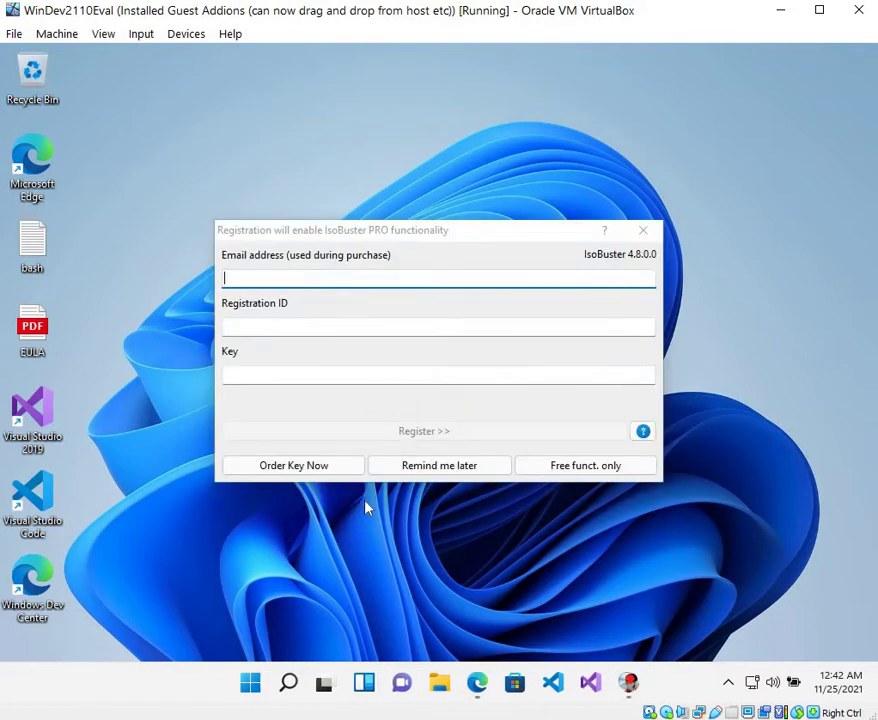
left_click(418, 466)
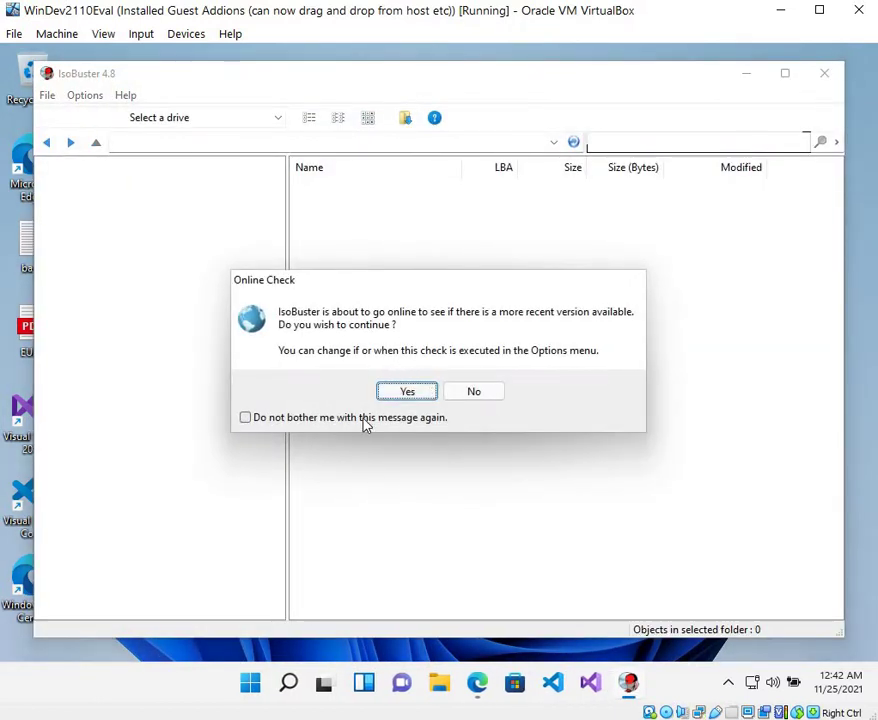
left_click(406, 393)
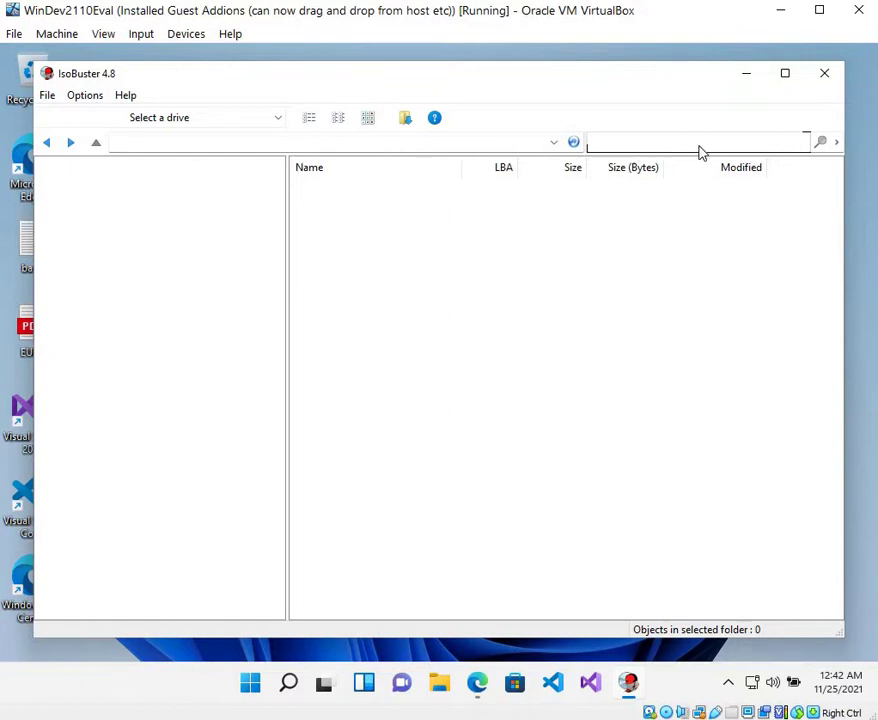
Load the 127.00 GB VBOX HARDDISK and examine the file systems of Partition 01, Partition 02 and Partition 03.
left_click(150, 121)
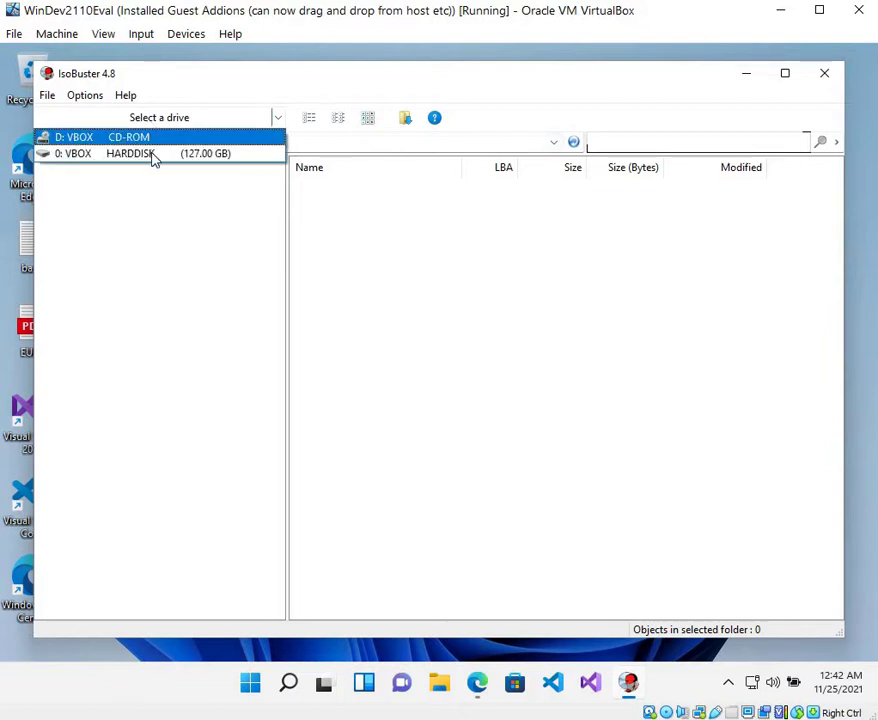
left_click(153, 153)
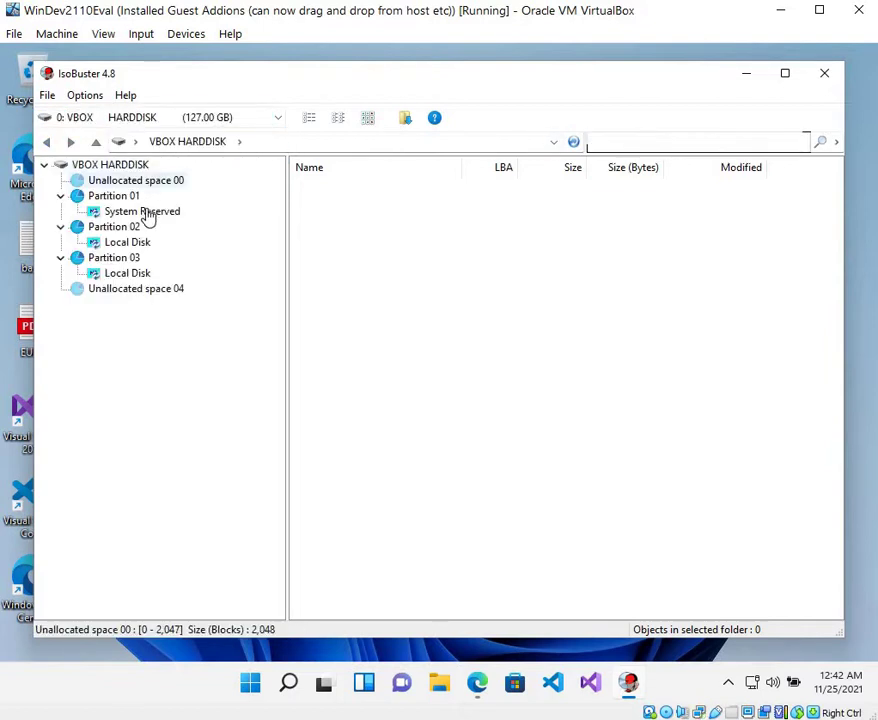
left_click(145, 212)
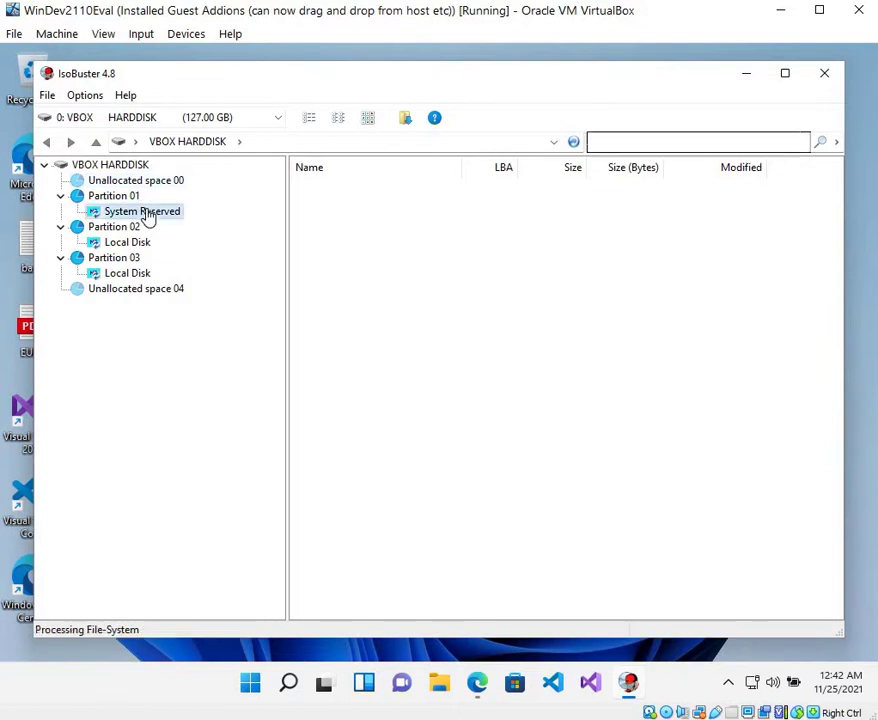
left_click(120, 243)
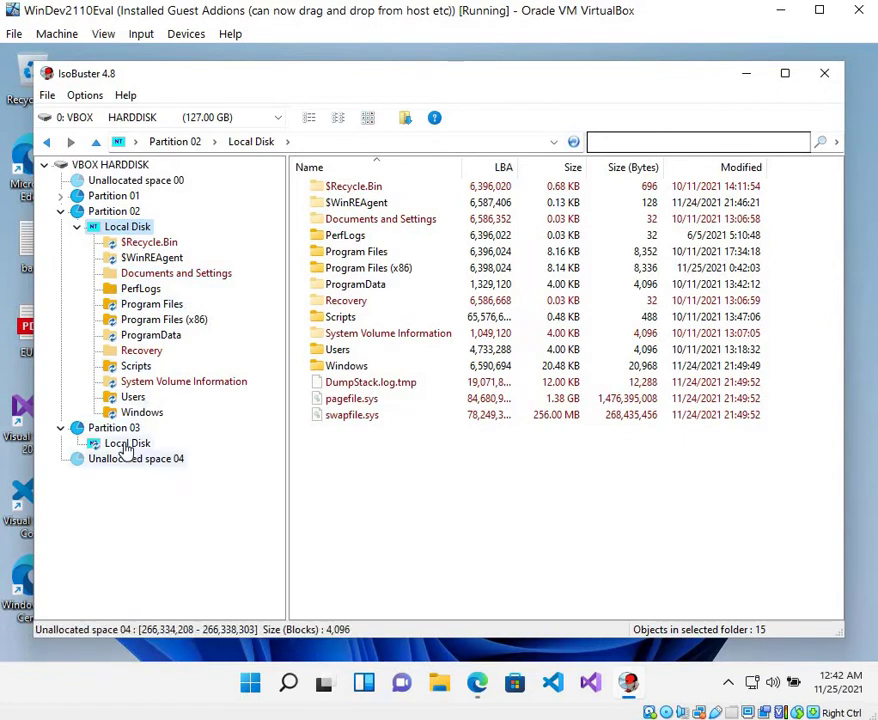
left_click(126, 445)
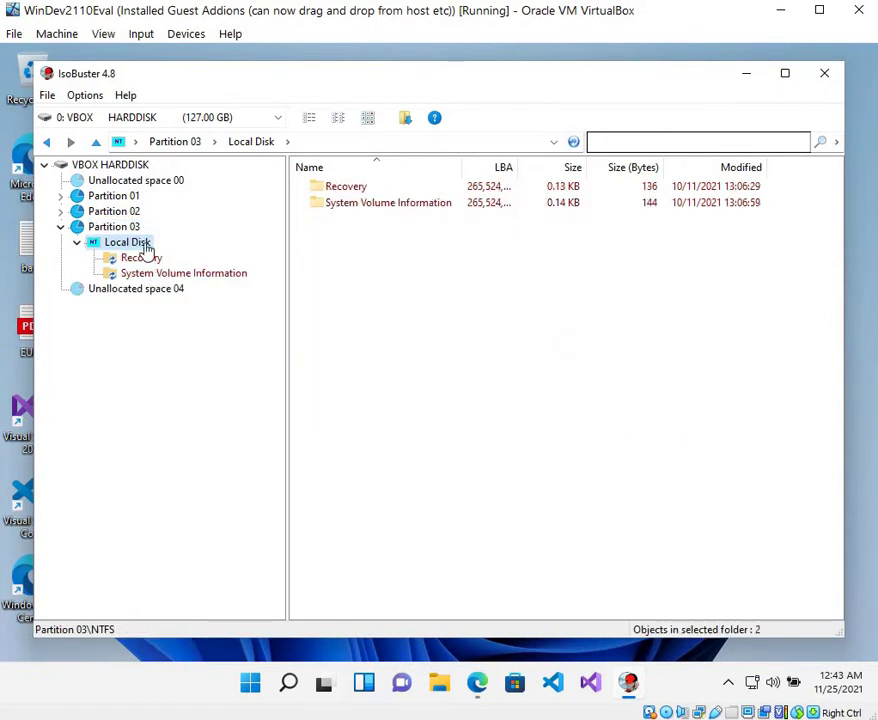
Switch to the D: VBOX CD-ROM drive and browse the cert, NT3x and OS2 folders of VBox_GAs_6.1.28.
left_click(108, 120)
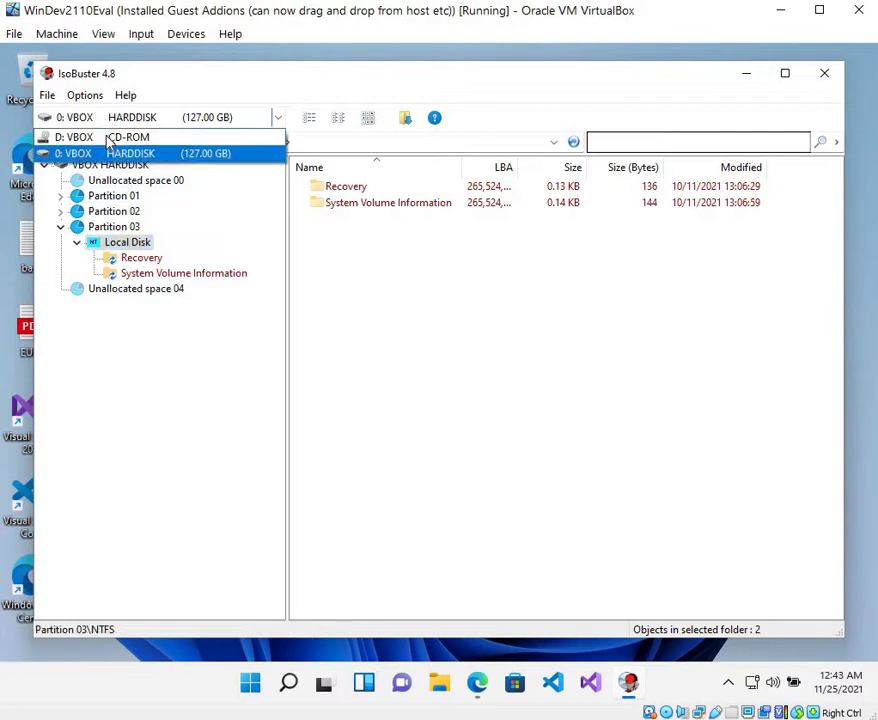
left_click(110, 138)
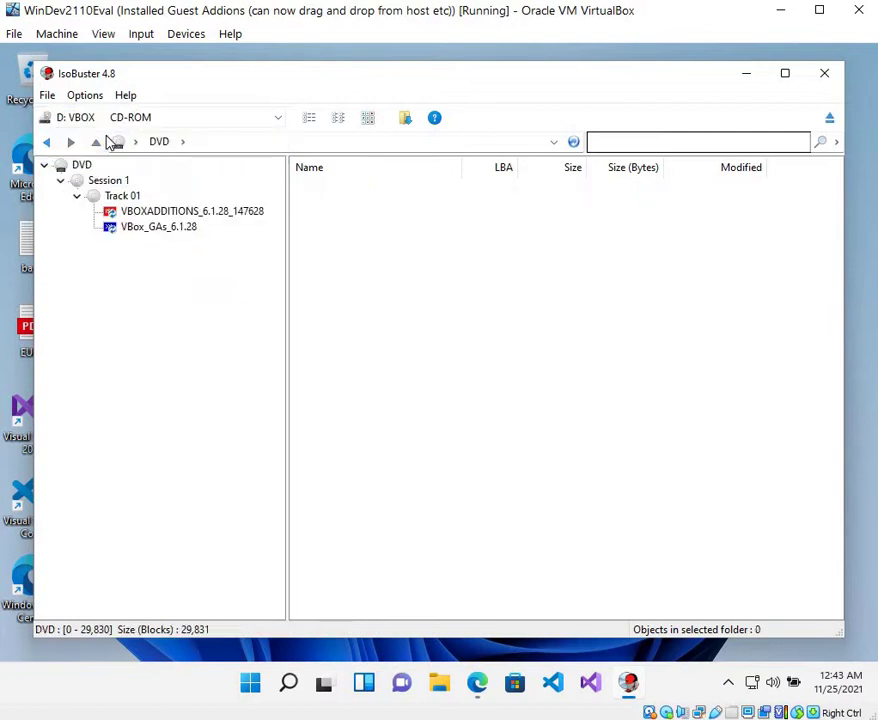
left_click(147, 229)
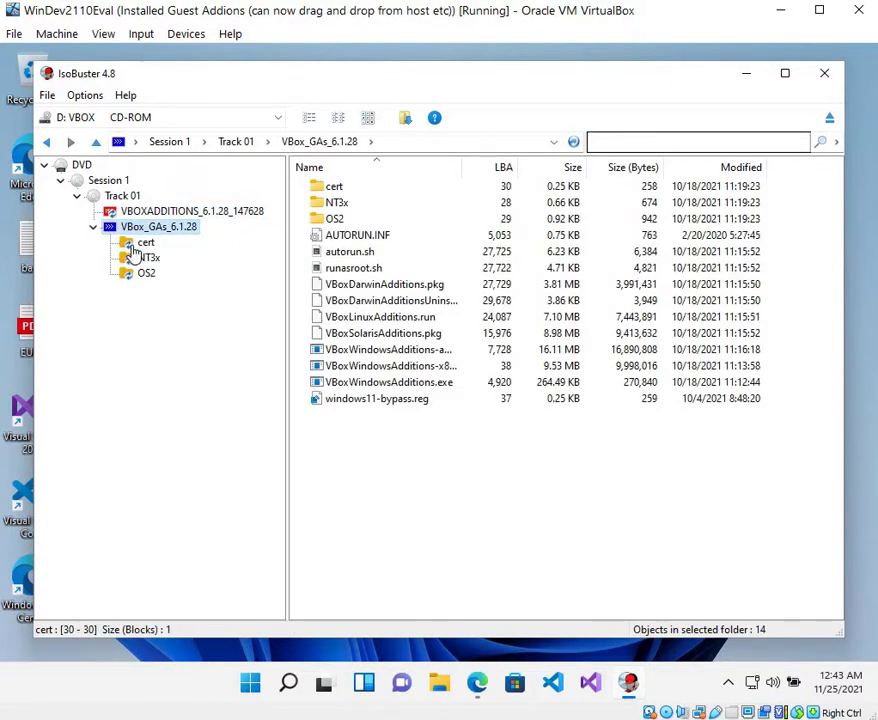
left_click(133, 246)
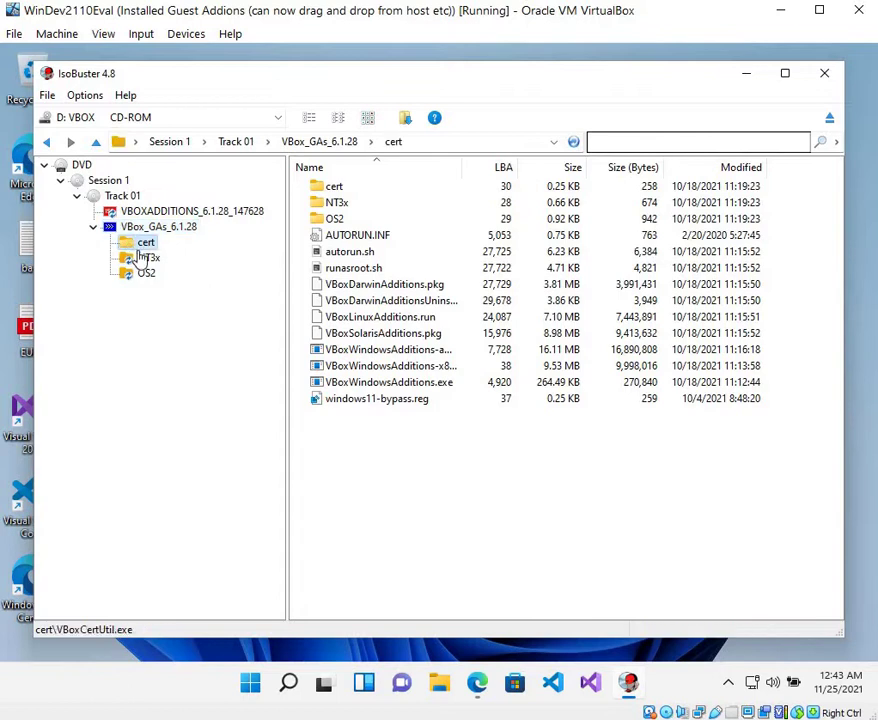
left_click(146, 259)
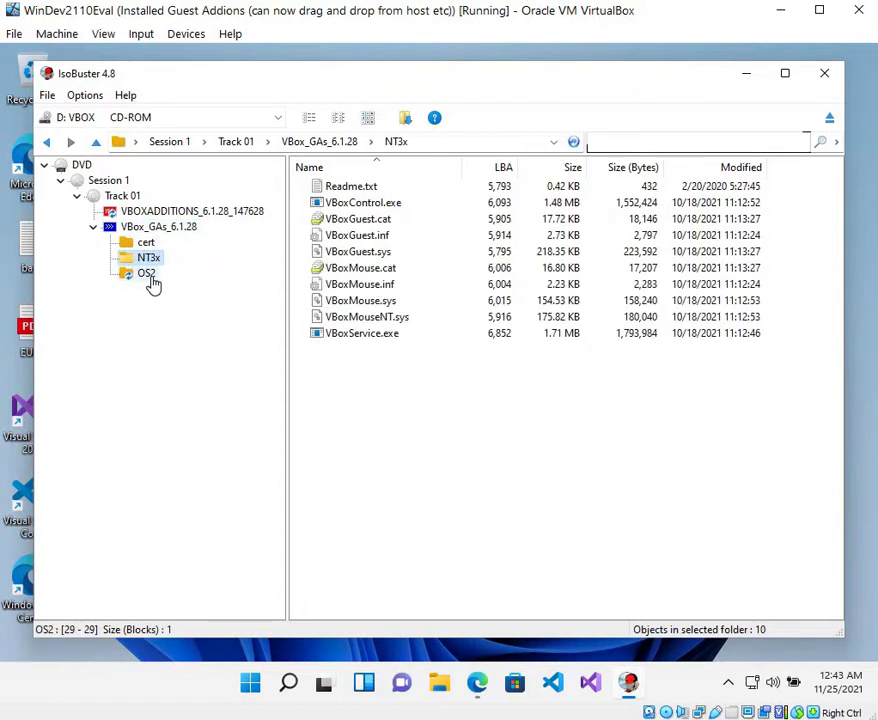
left_click(148, 274)
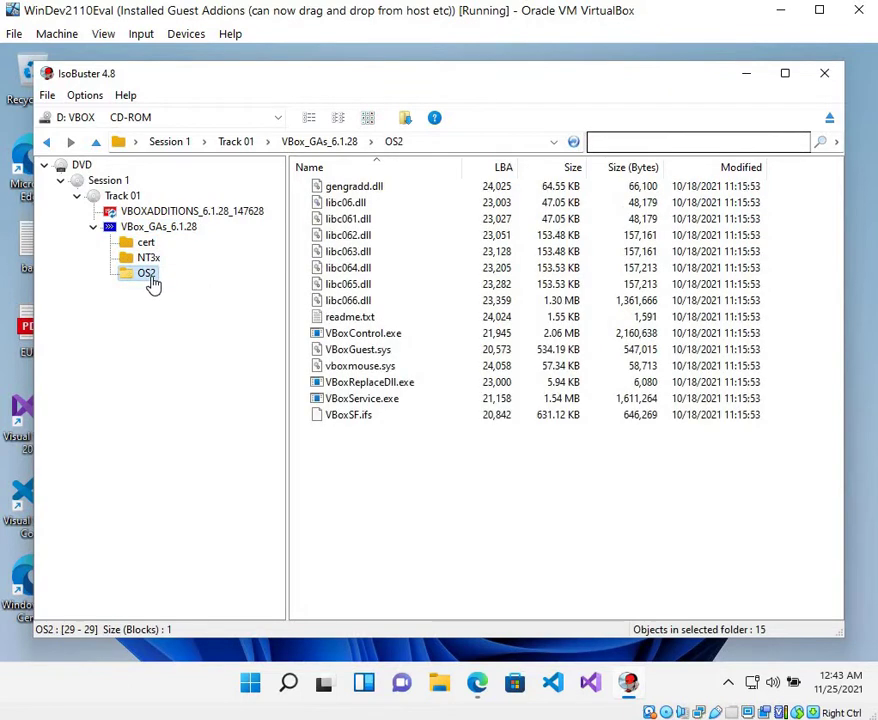
Inspect the properties of Readme.txt in the NT3x folder, including its advanced details and blocks map.
left_click(148, 259)
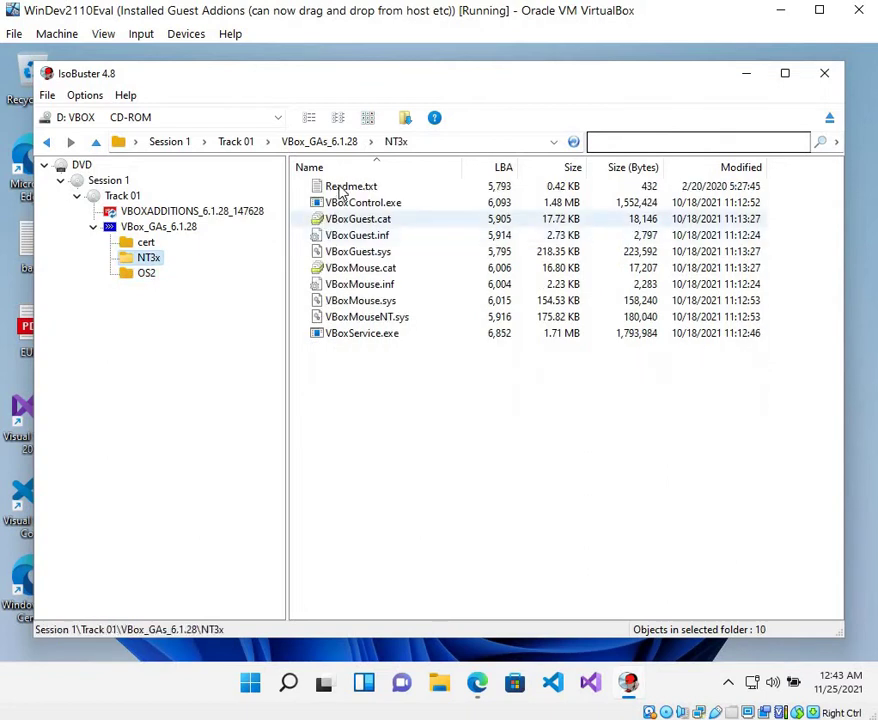
right_click(341, 190)
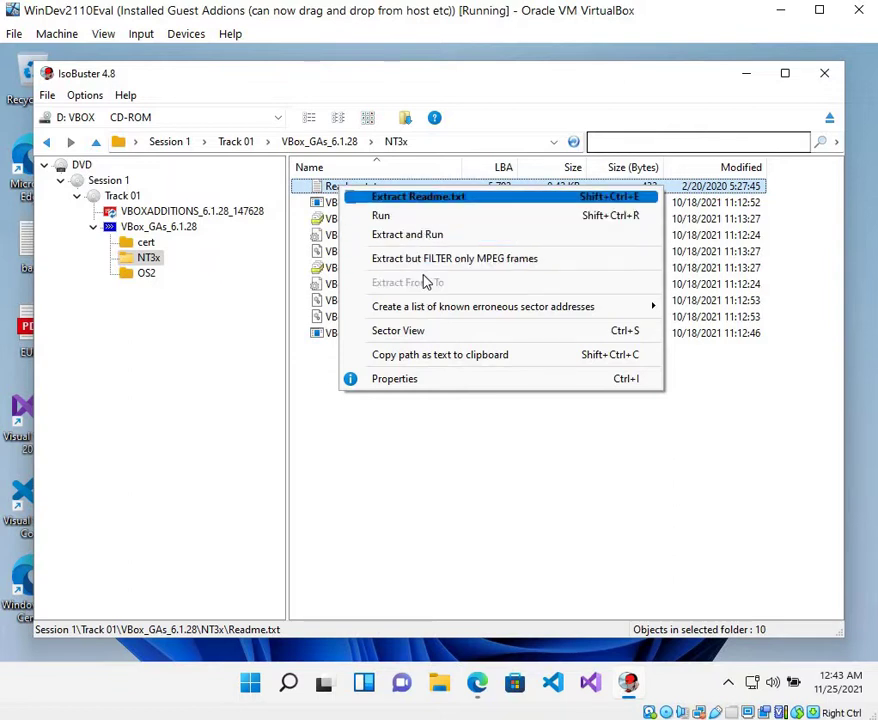
left_click(433, 384)
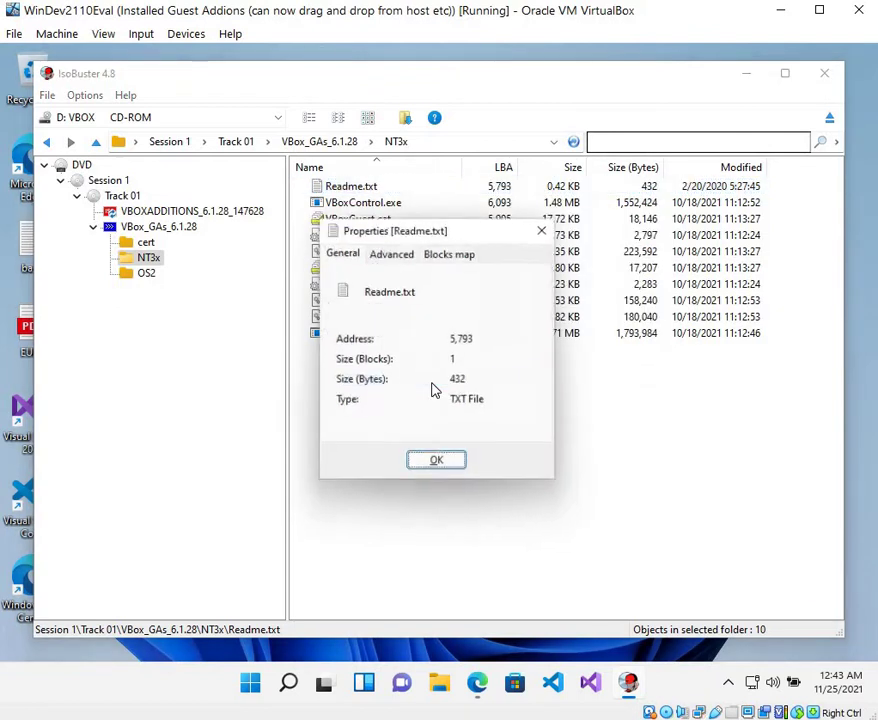
left_click(396, 259)
left_click(447, 258)
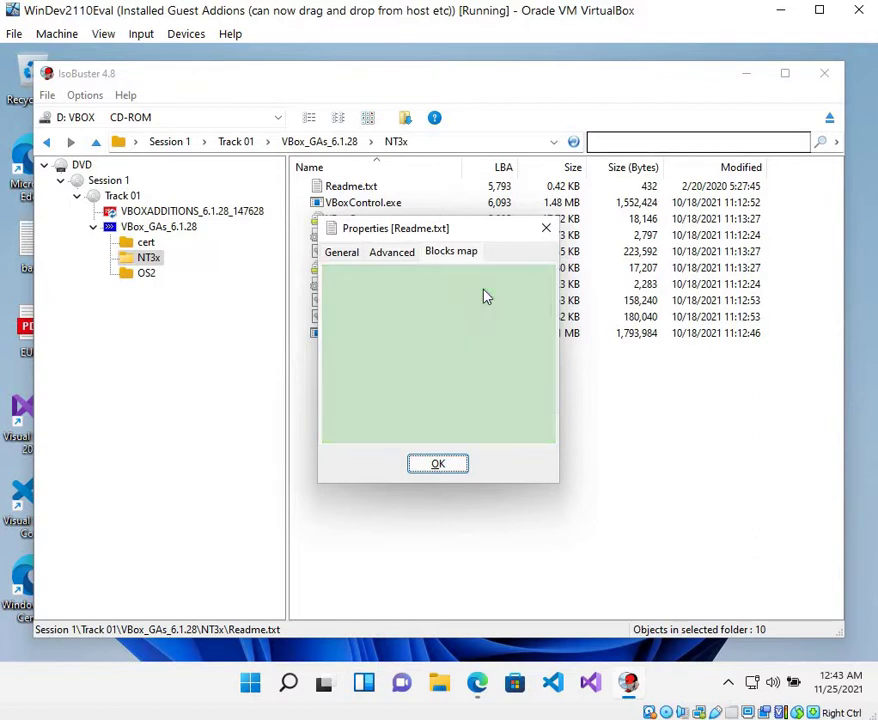
mouse_move(485, 296)
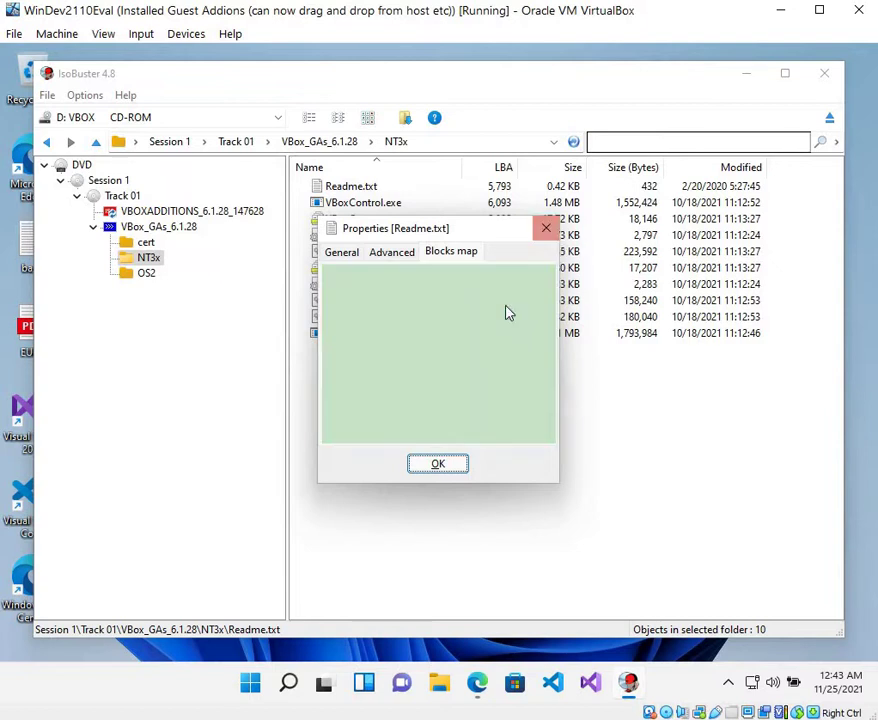
mouse_move(508, 313)
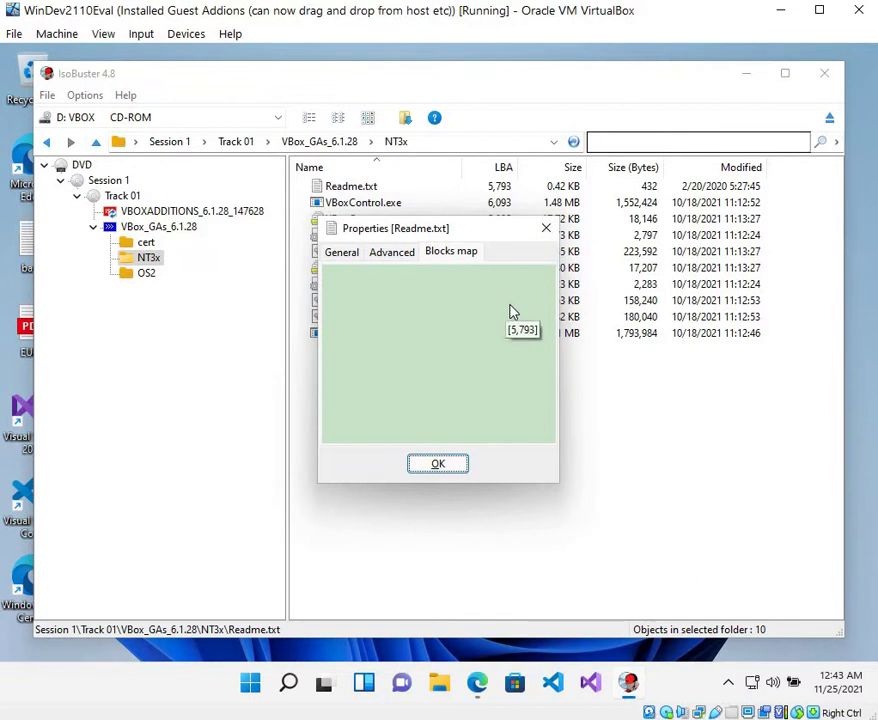
left_click(546, 232)
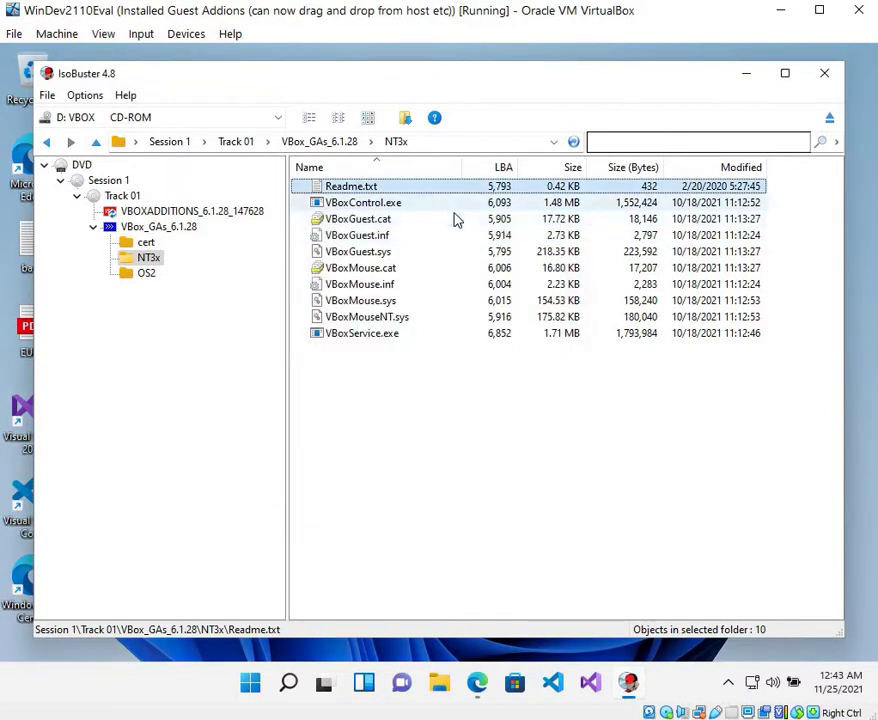
Inspect the properties of VBoxControl.exe in the NT3x folder, covering its blocks map and advanced details.
left_click(380, 204)
right_click(380, 207)
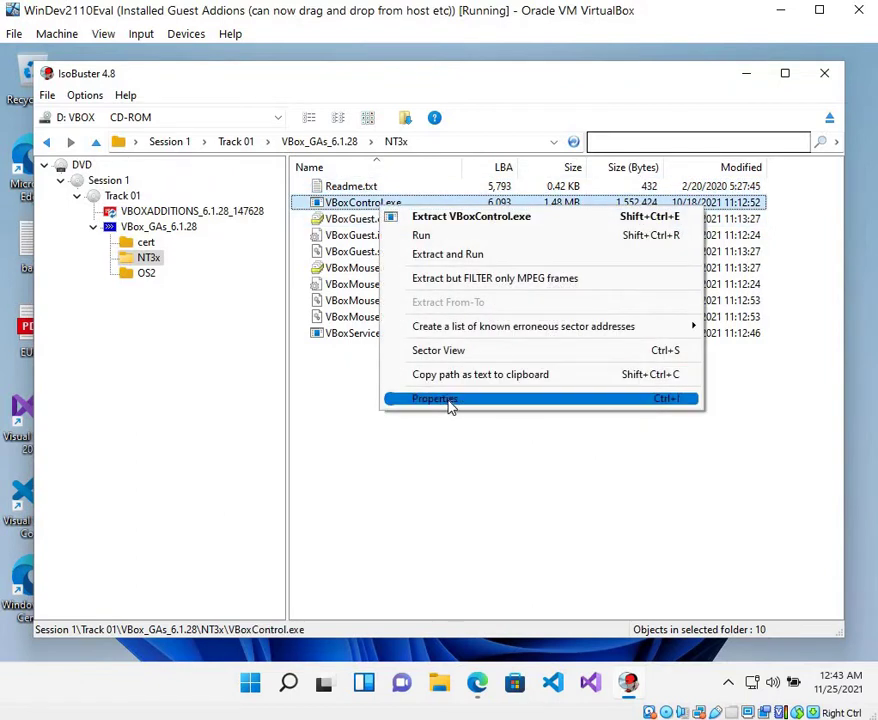
left_click(449, 402)
left_click(458, 254)
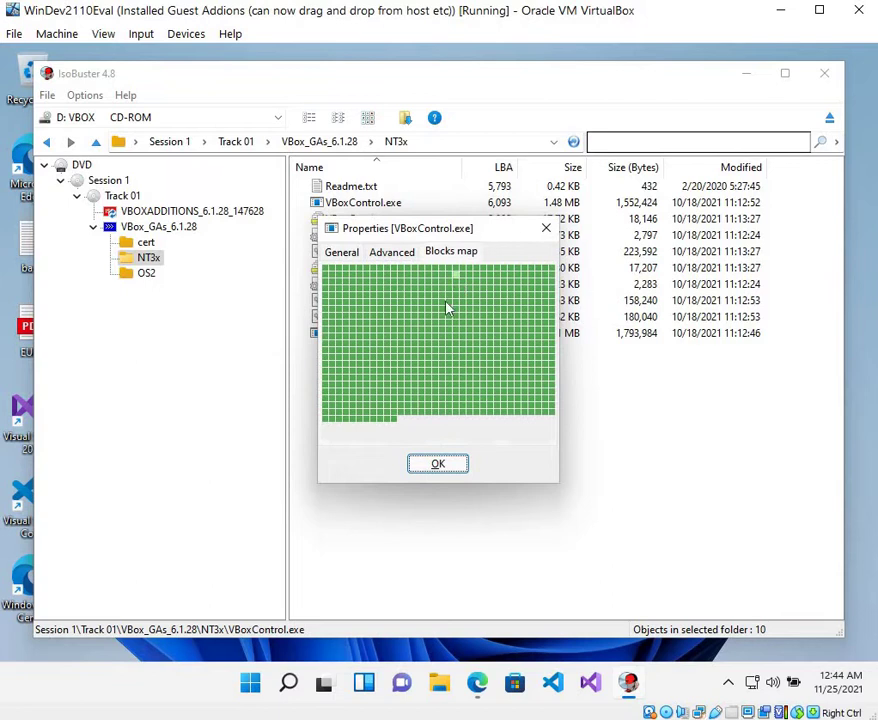
mouse_move(427, 314)
right_click(483, 362)
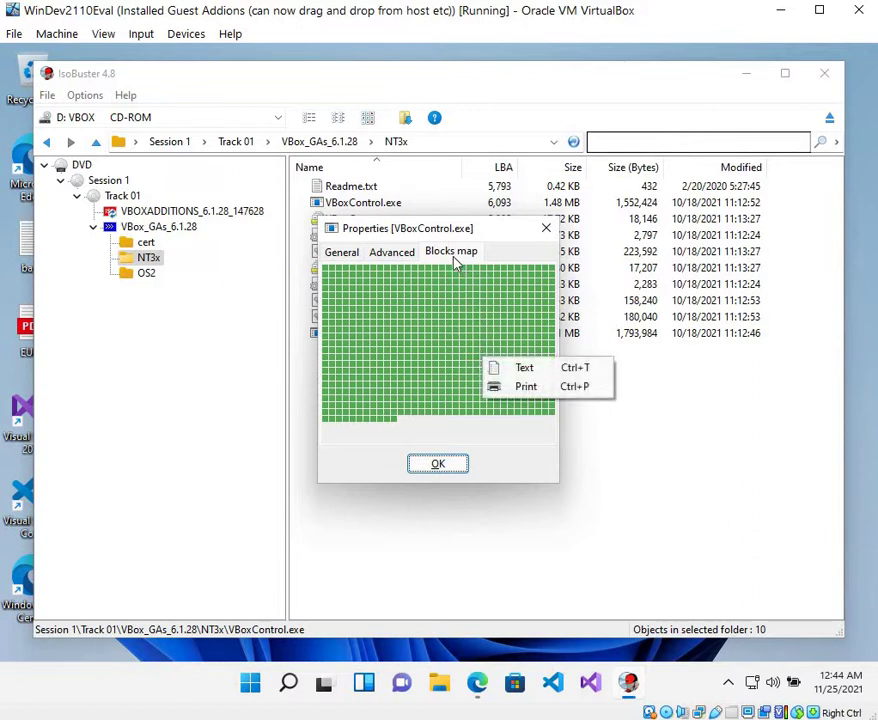
left_click(399, 256)
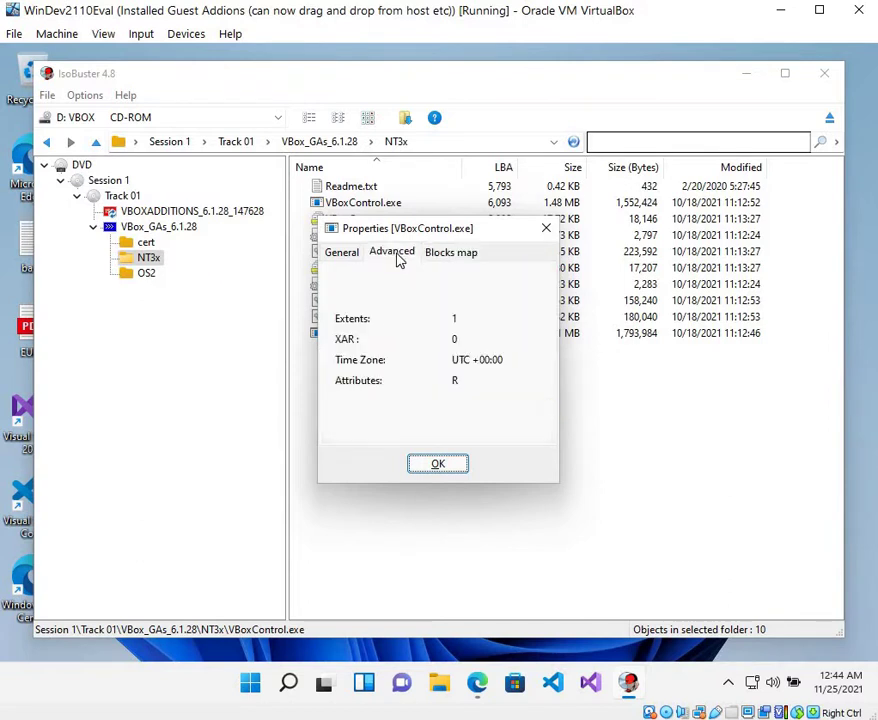
Review the general properties of VBoxControl.exe and close its properties window.
left_click(350, 255)
left_click(545, 229)
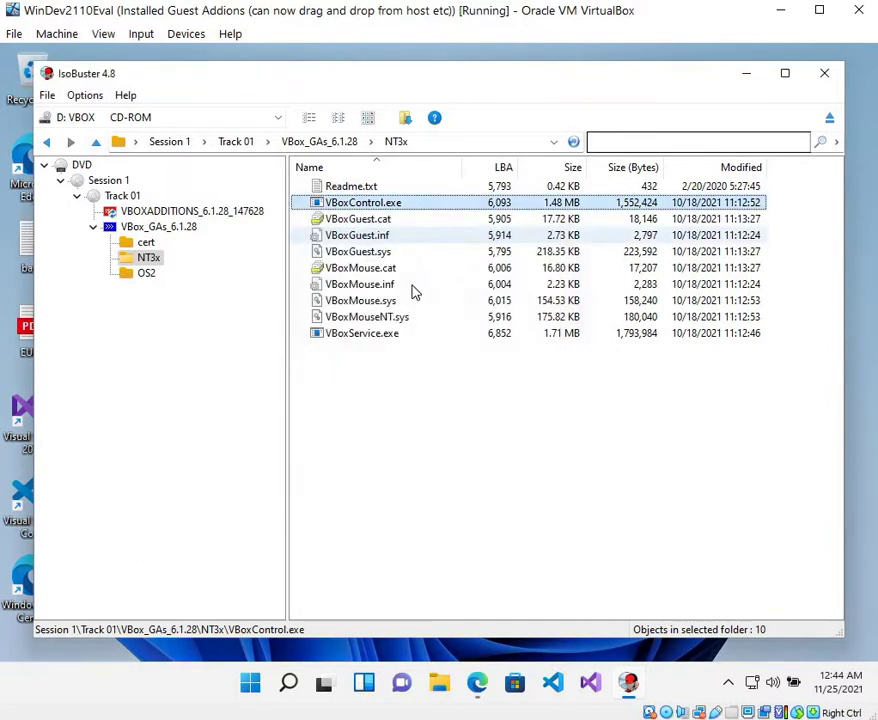
Inspect the properties of Track 01, covering its advanced details and blocks map.
right_click(126, 197)
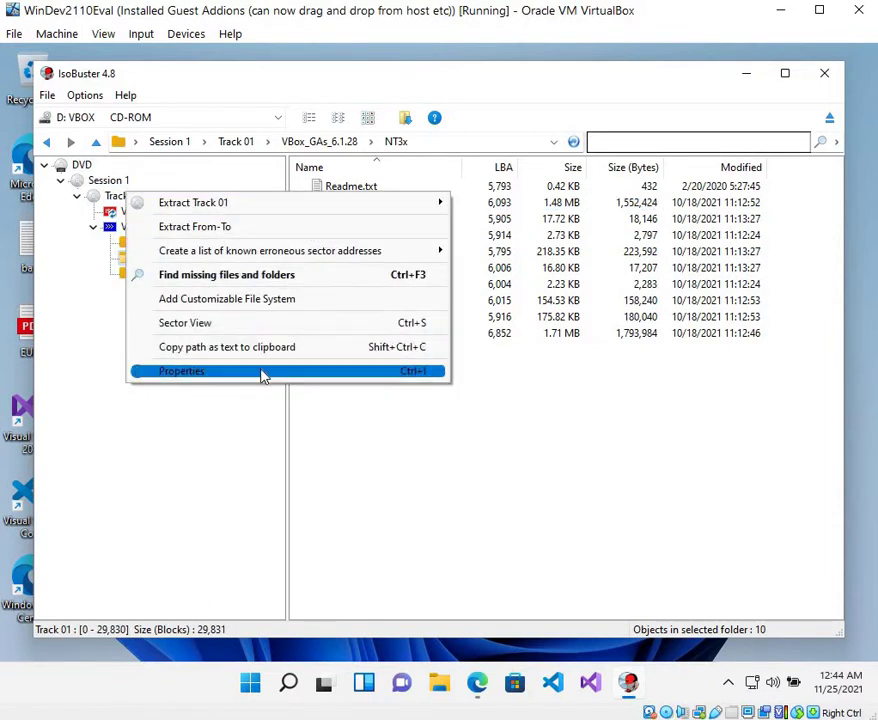
left_click(272, 372)
left_click(392, 254)
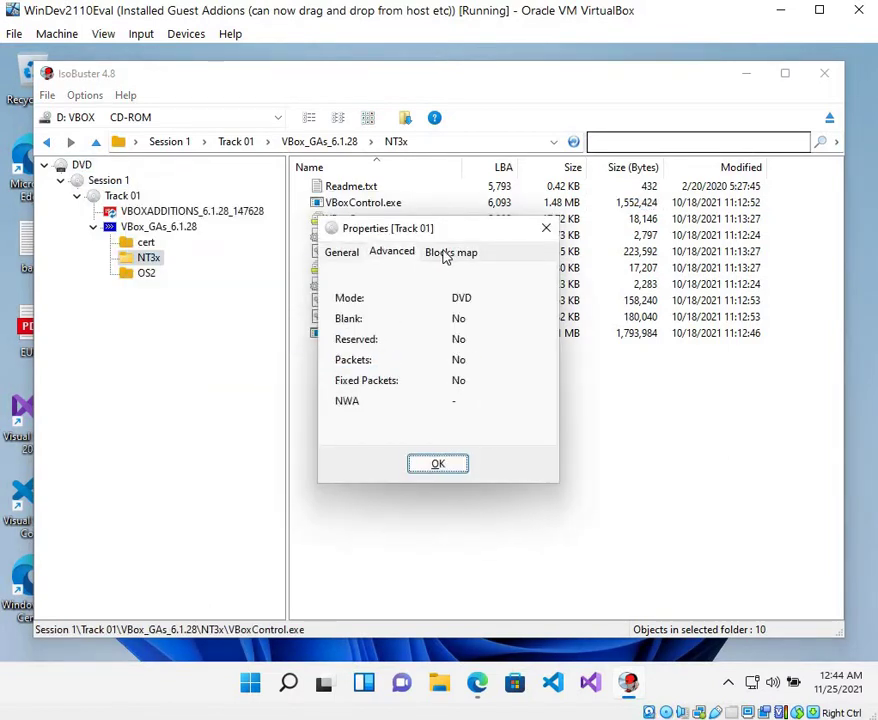
left_click(467, 254)
left_click(546, 228)
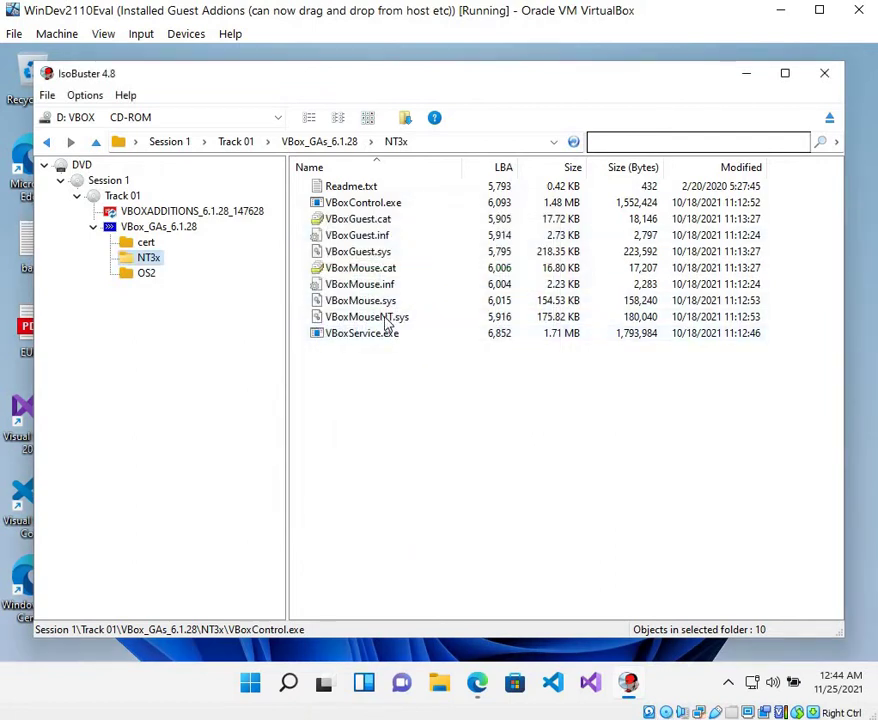
Run Readme.txt from the NT3x folder, declining the licence purchase offer, and open it with Notepad.
left_click(365, 190)
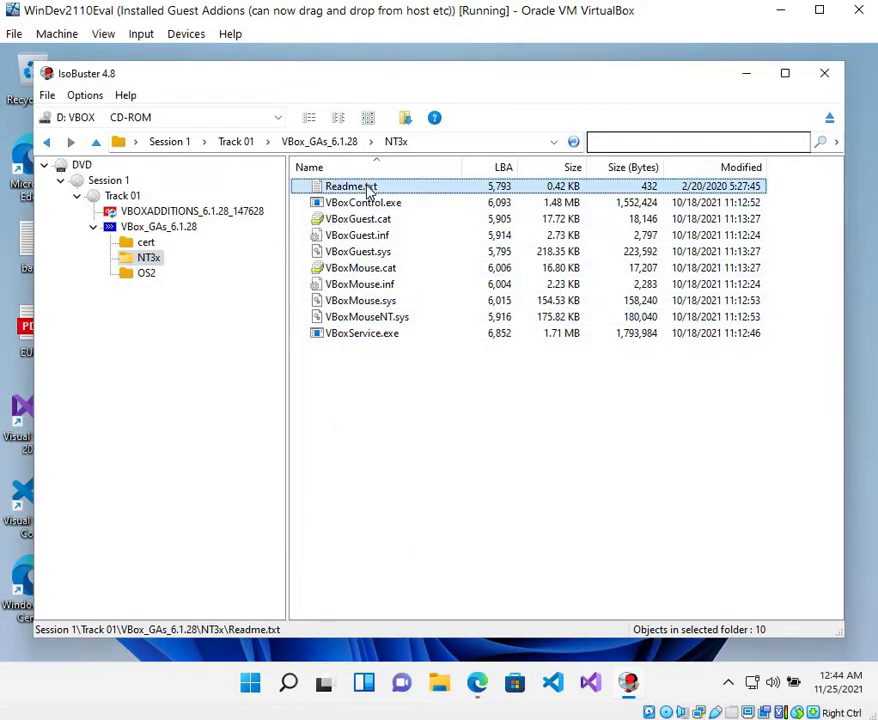
right_click(368, 190)
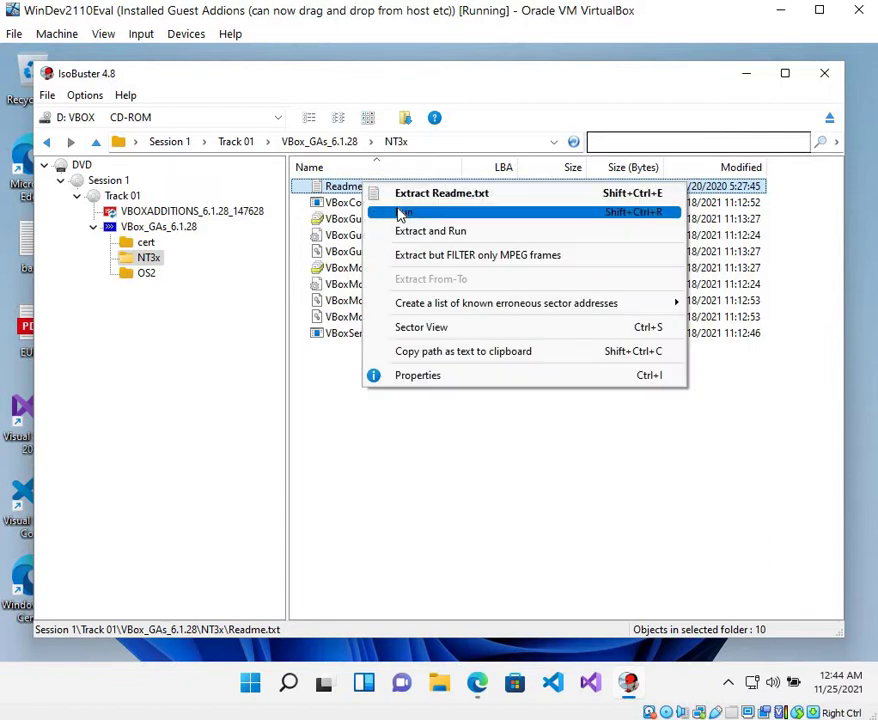
left_click(400, 213)
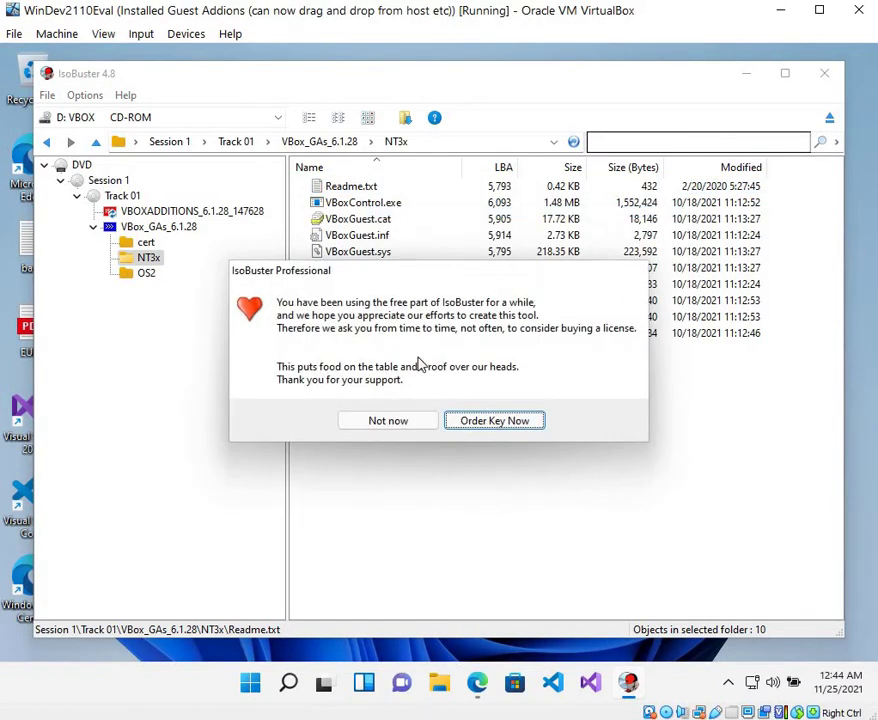
left_click(415, 427)
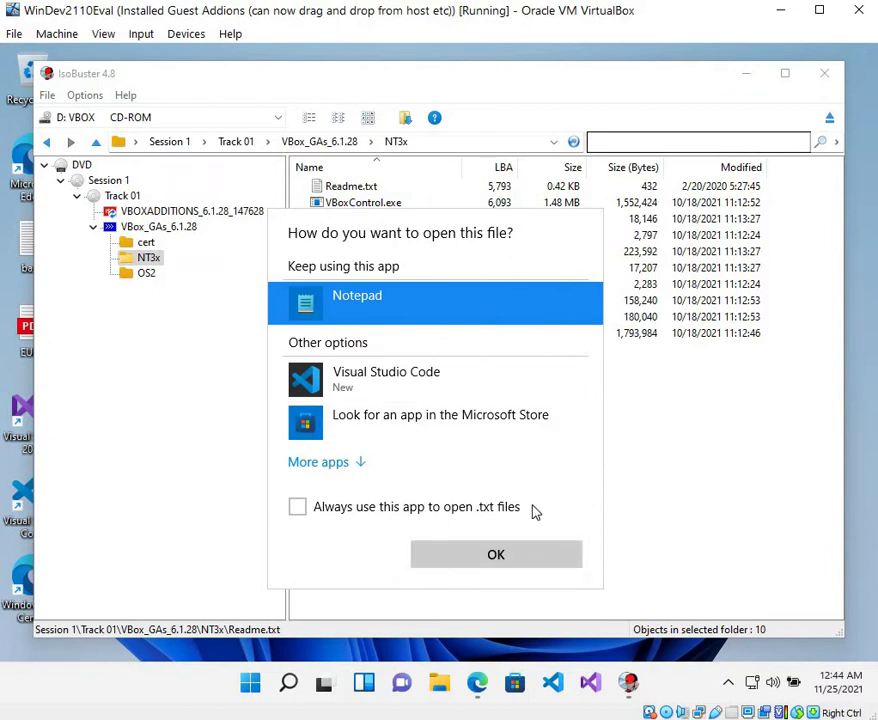
left_click(527, 557)
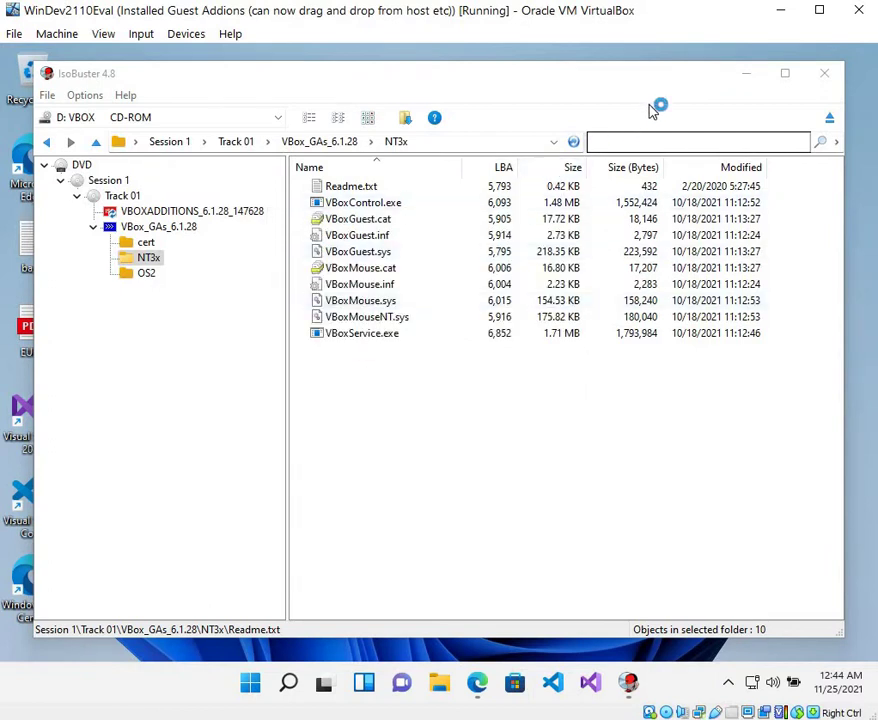
View the program's version and build information, and close it.
left_click(126, 96)
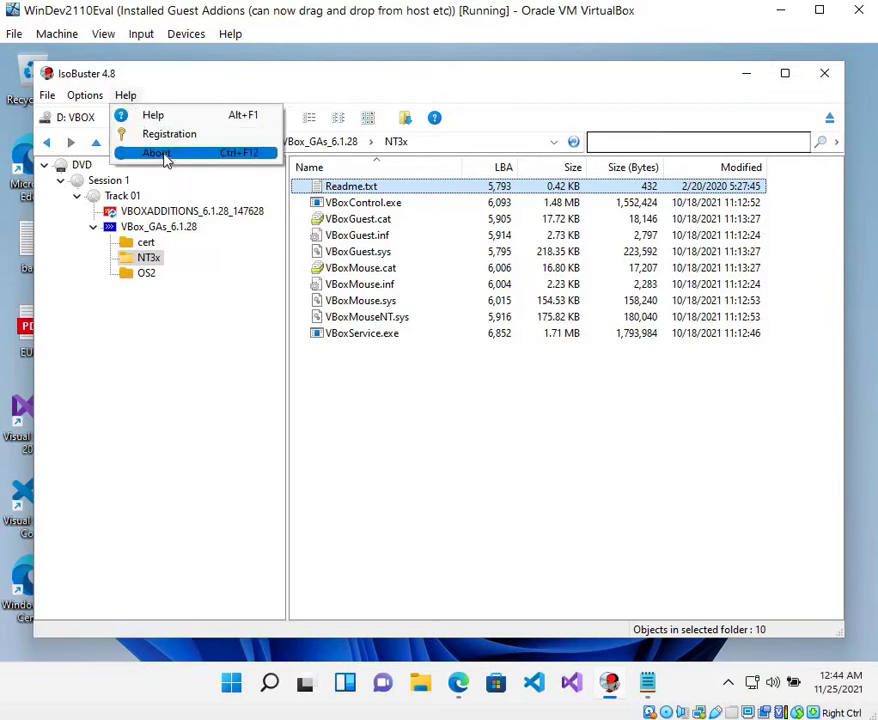
left_click(160, 153)
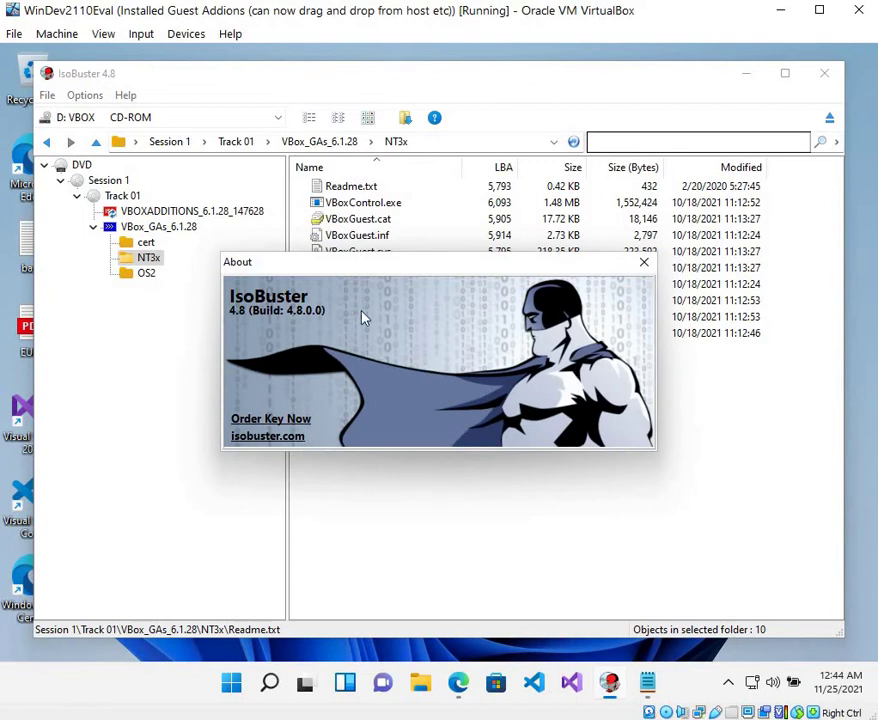
left_click(644, 262)
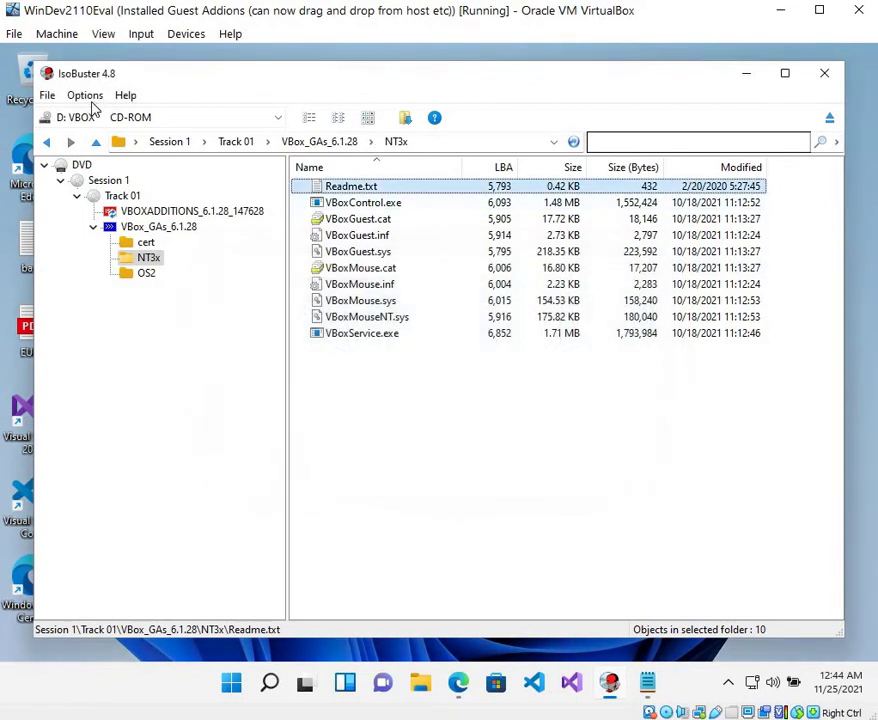
Open the GUI options and try the interface language in Italiano and Chinese, returning the selection to English.
left_click(88, 97)
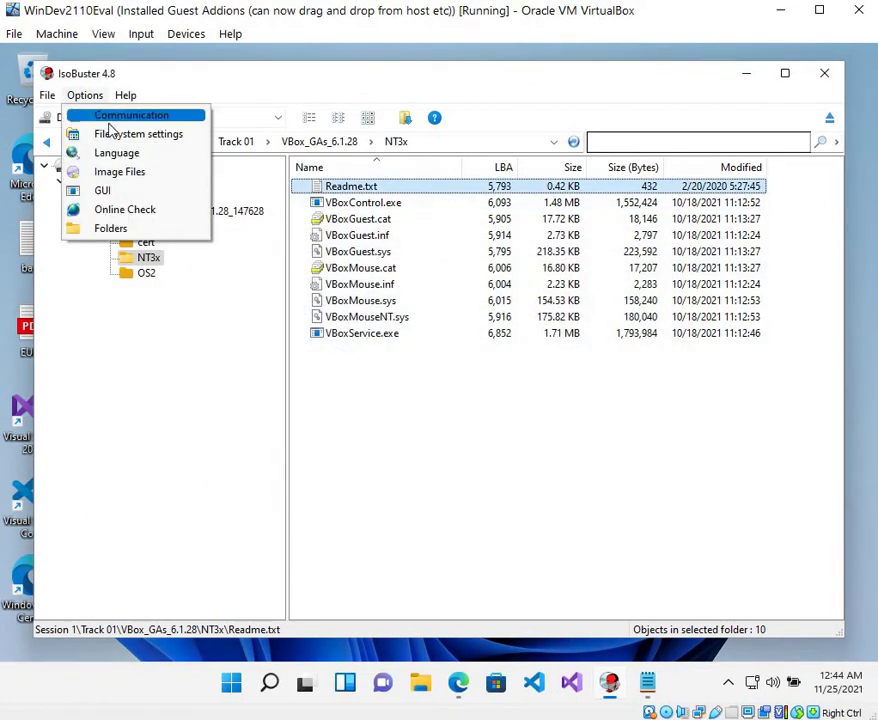
left_click(137, 192)
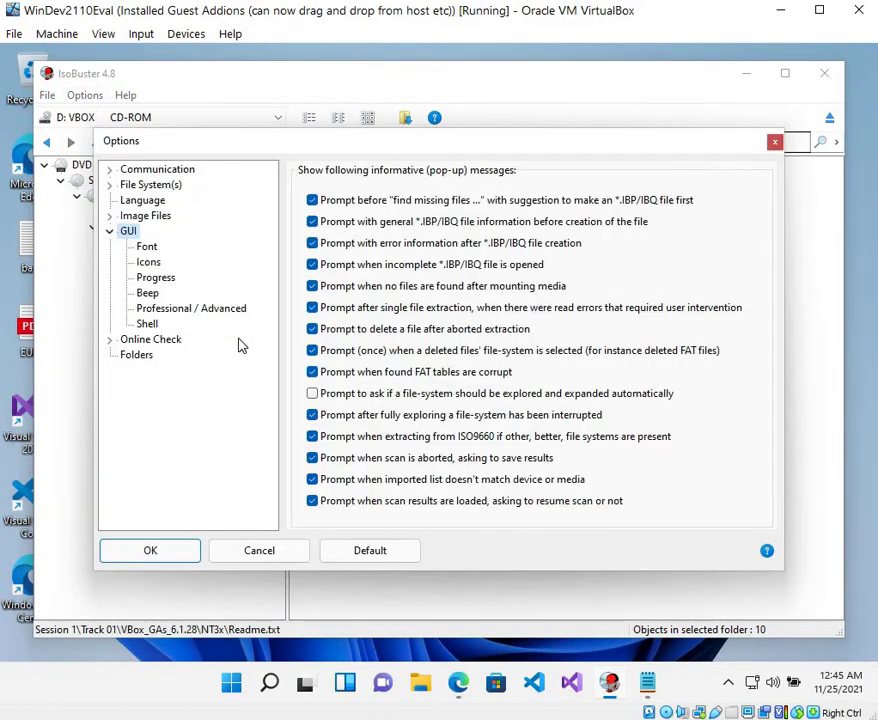
left_click(145, 201)
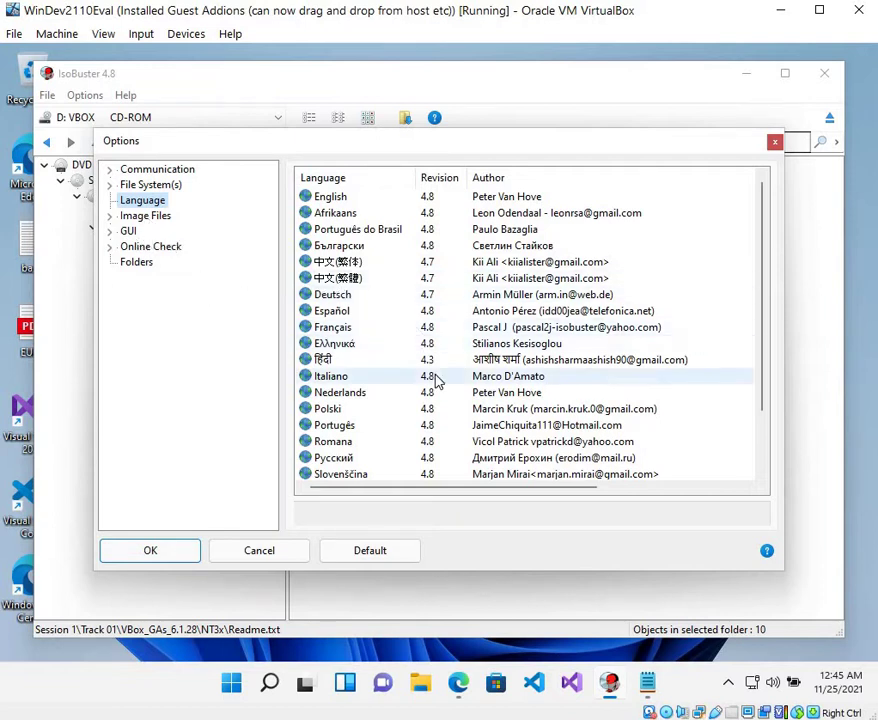
left_click(378, 378)
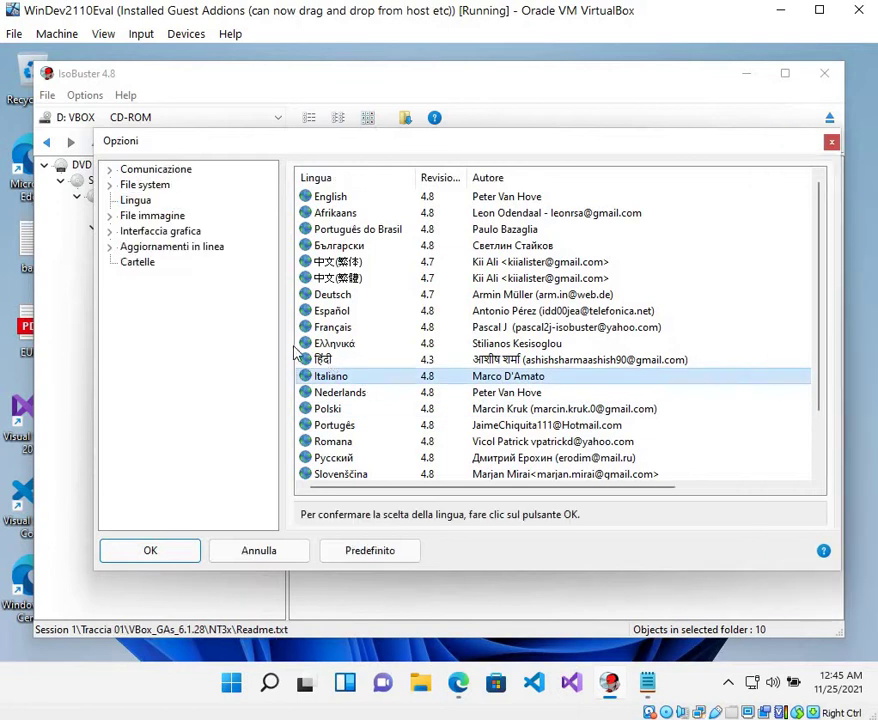
left_click(346, 264)
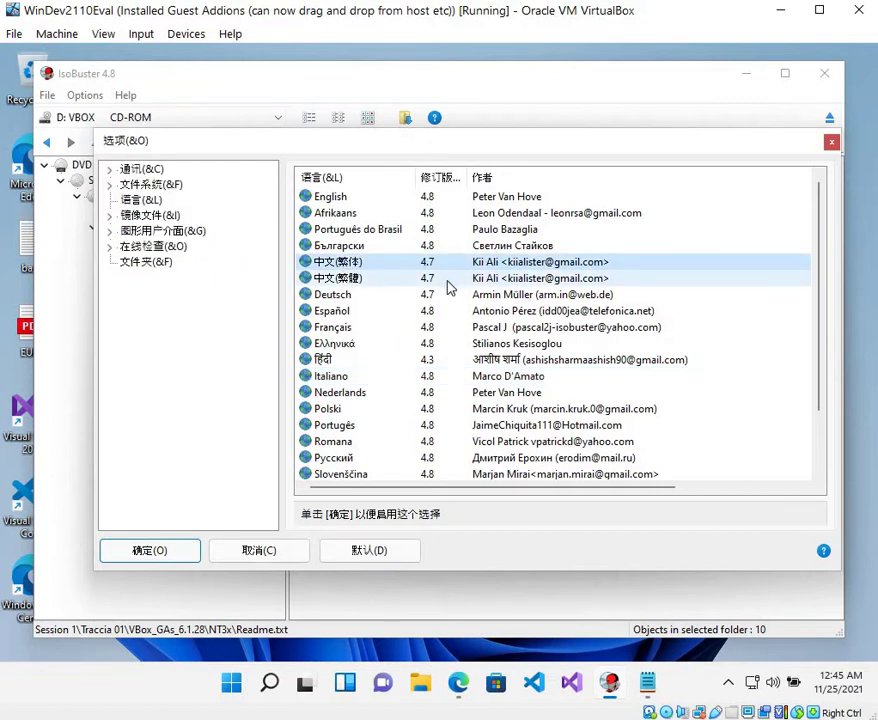
left_click(441, 199)
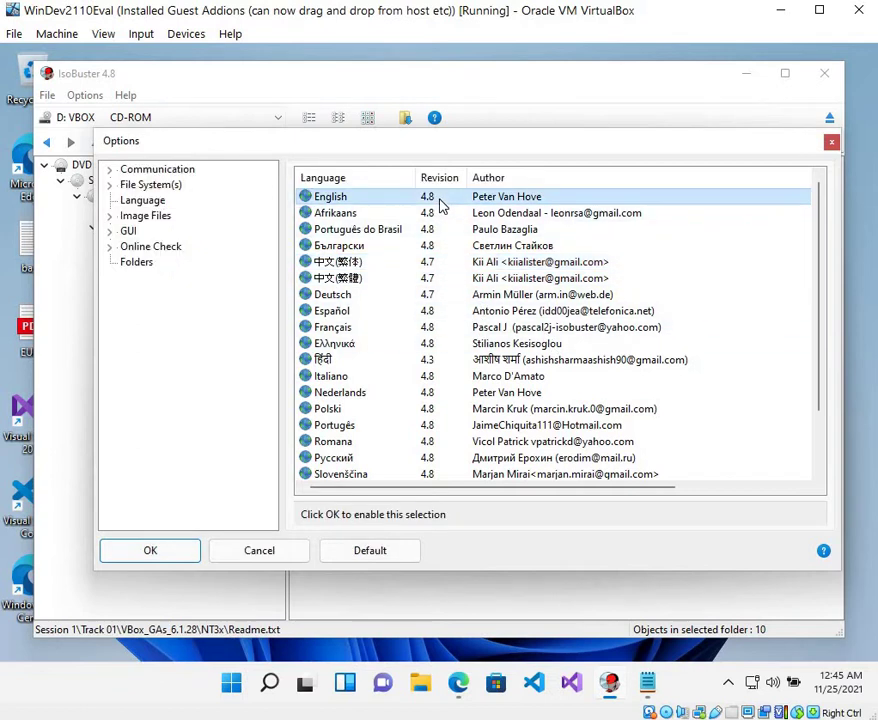
Examine the GUI settings for Professional / Advanced, Beep, Shell, Progress and Icons.
left_click(110, 232)
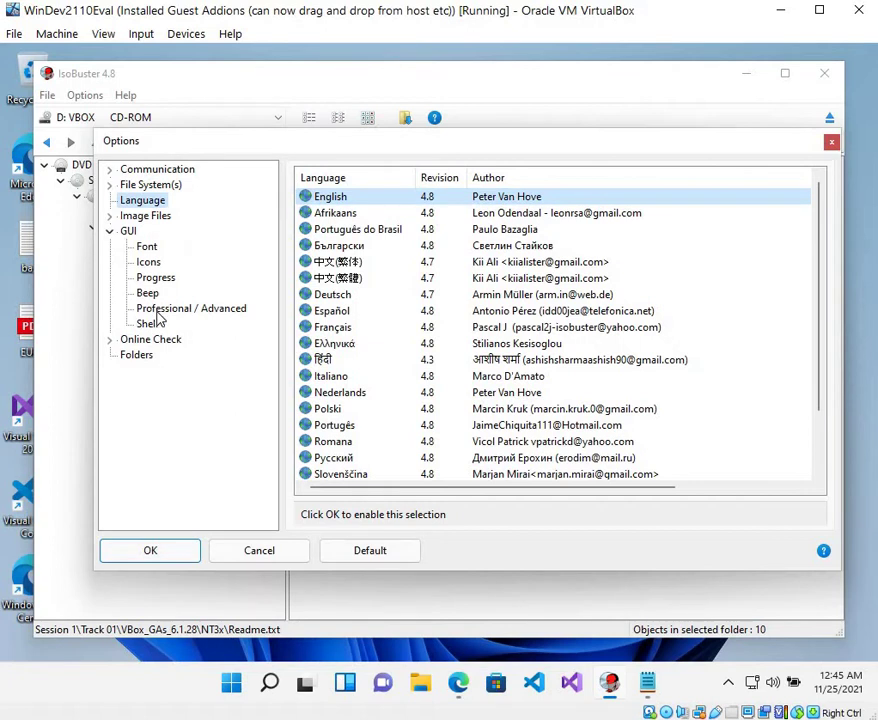
left_click(160, 310)
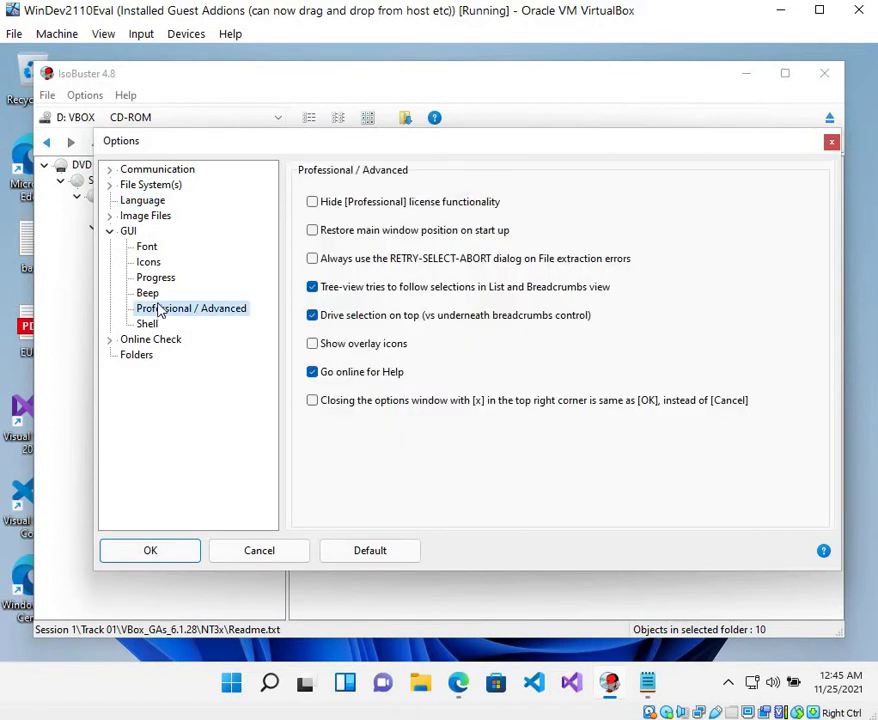
left_click(150, 291)
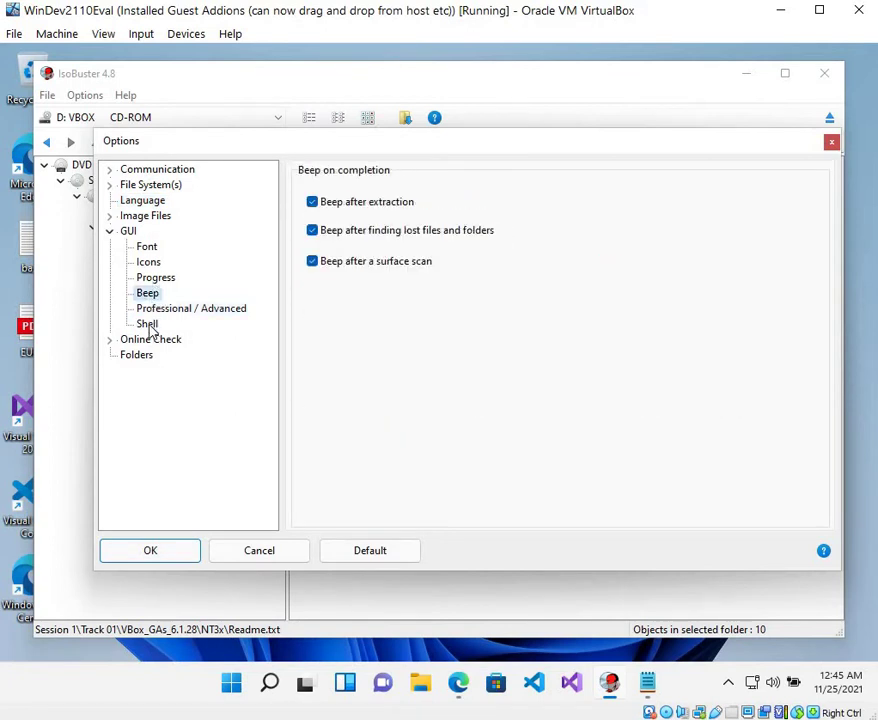
left_click(151, 329)
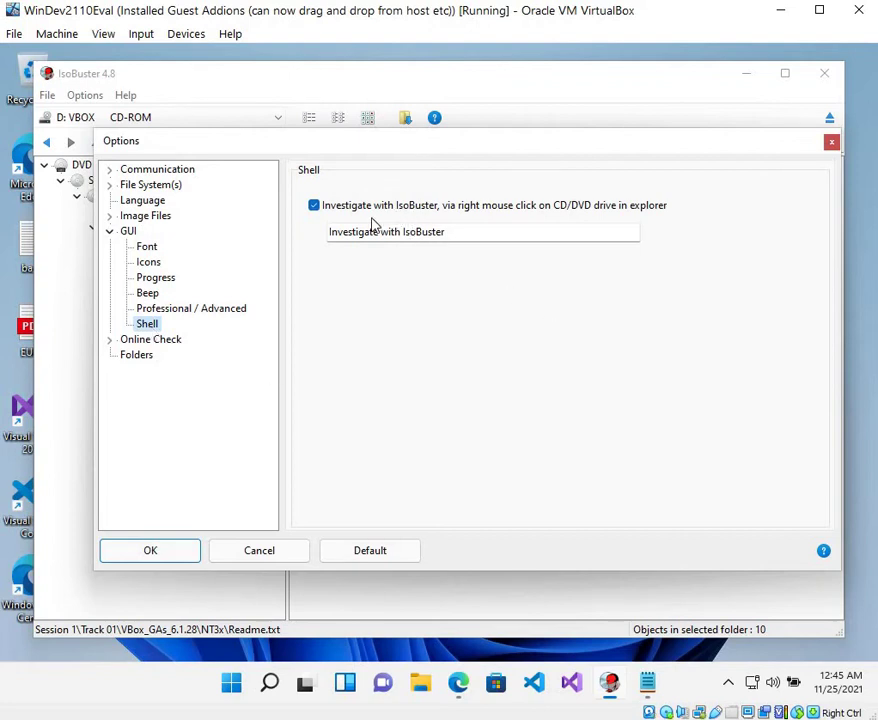
left_click(167, 310)
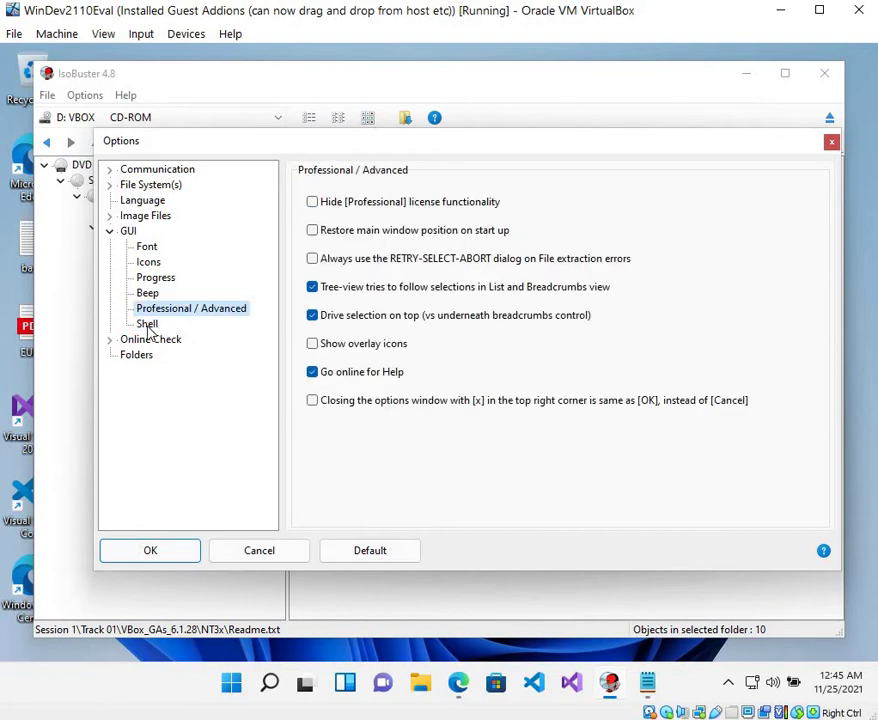
left_click(148, 326)
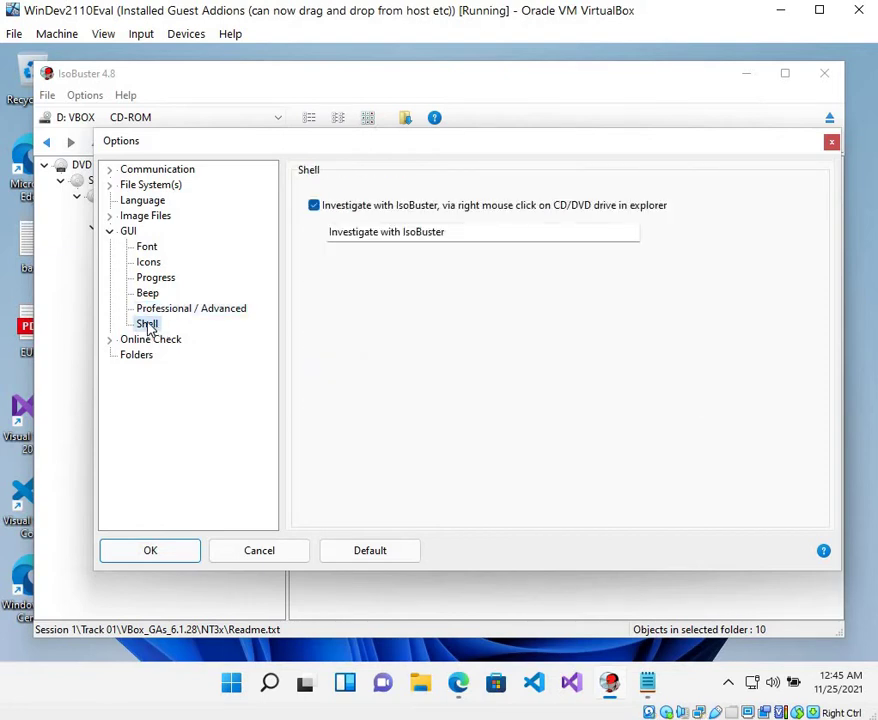
left_click(150, 294)
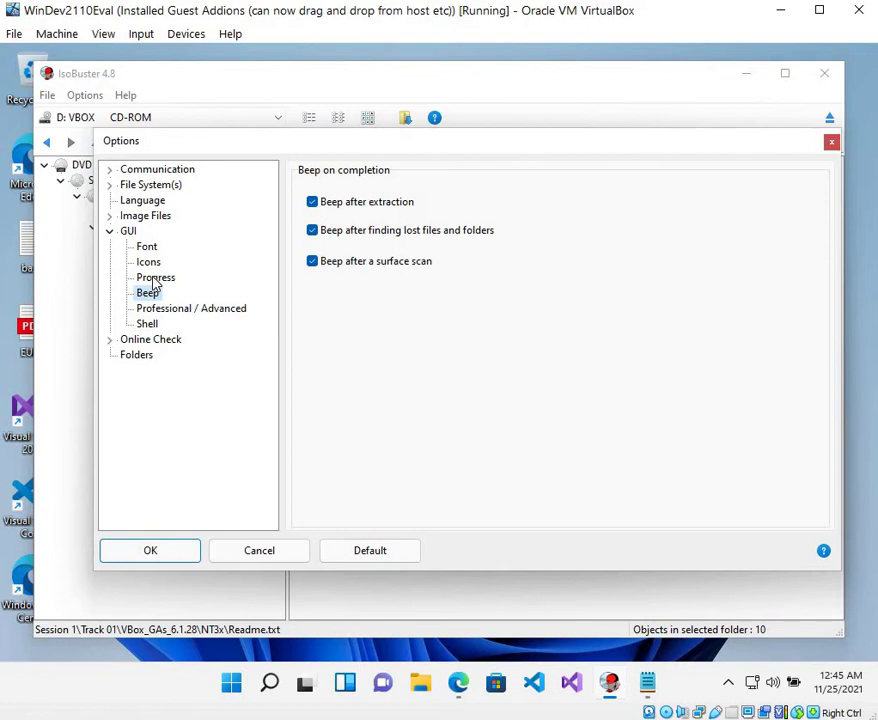
left_click(155, 280)
left_click(150, 262)
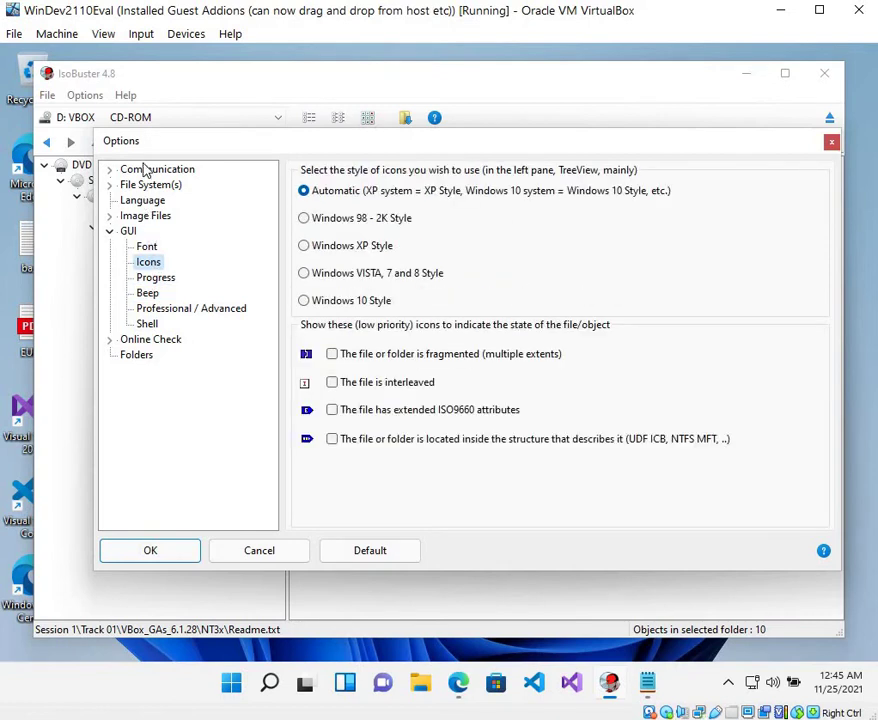
Examine the Communication options, including read settings, read remapping, custom read remapping and scan settings, and cancel the options.
left_click(149, 172)
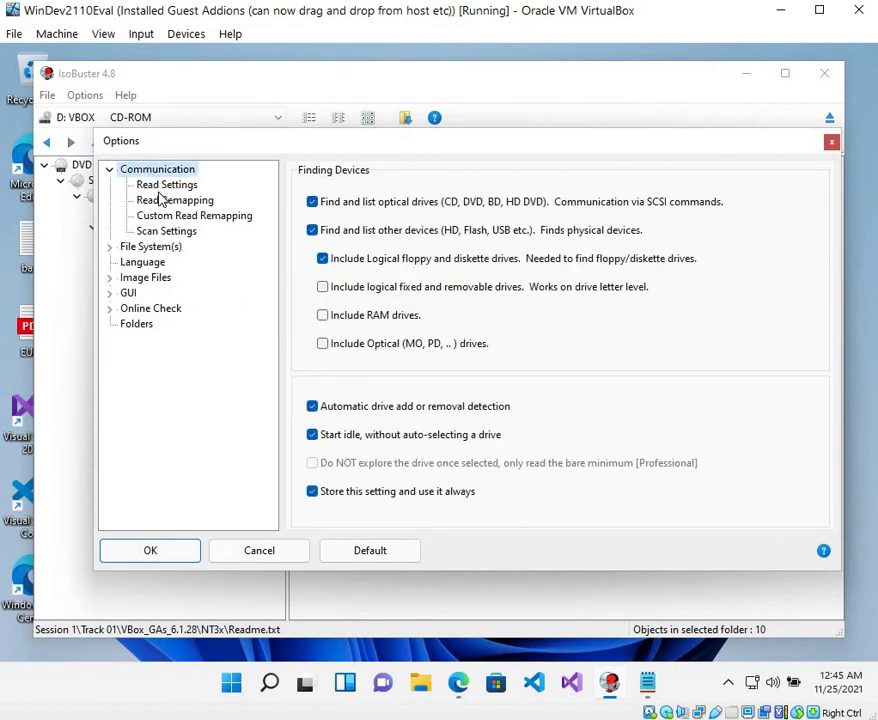
left_click(160, 187)
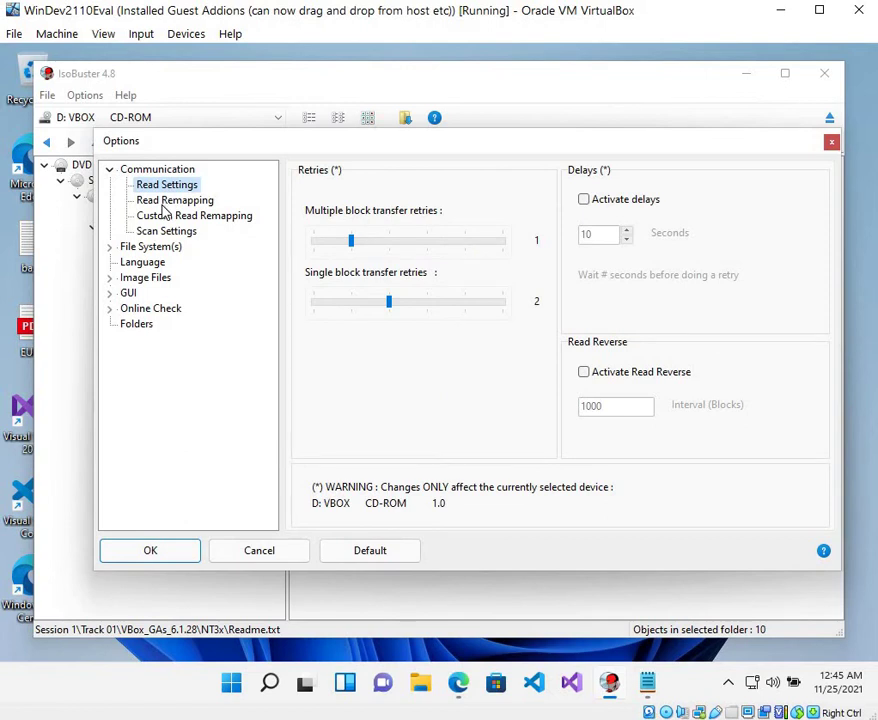
left_click(168, 202)
left_click(169, 217)
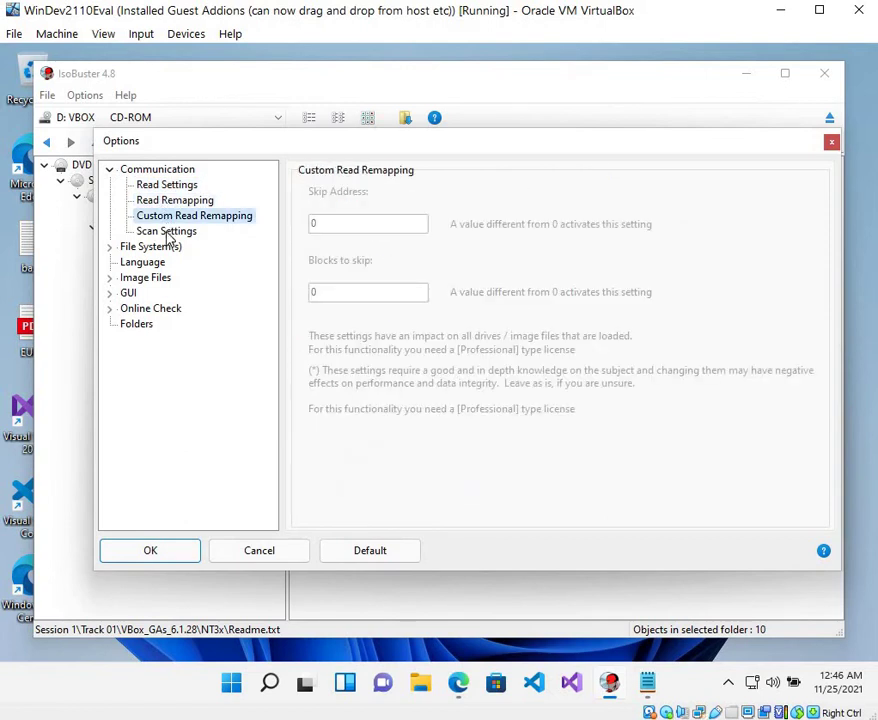
left_click(167, 232)
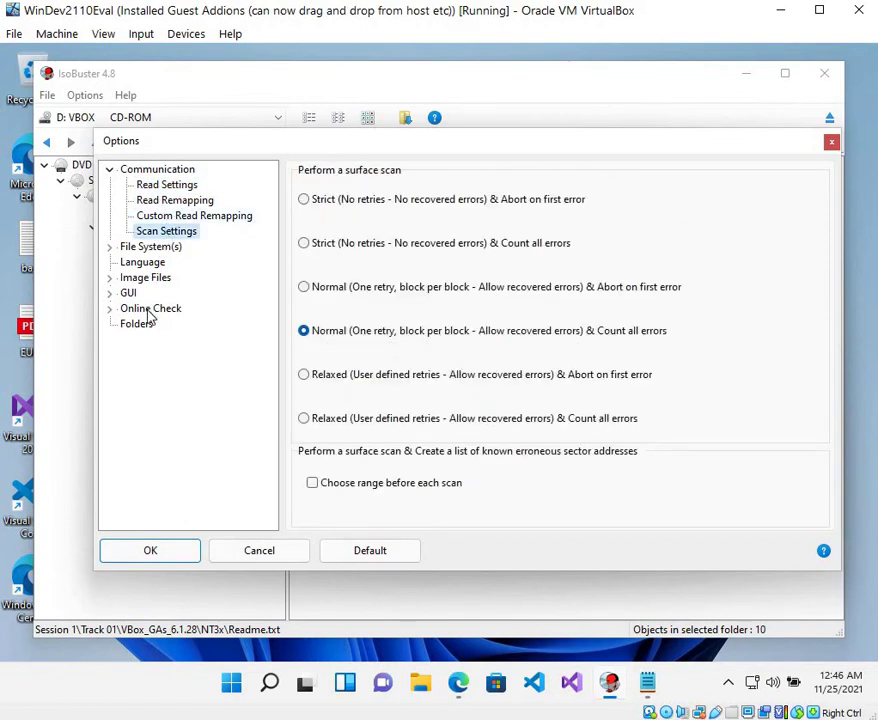
left_click(270, 558)
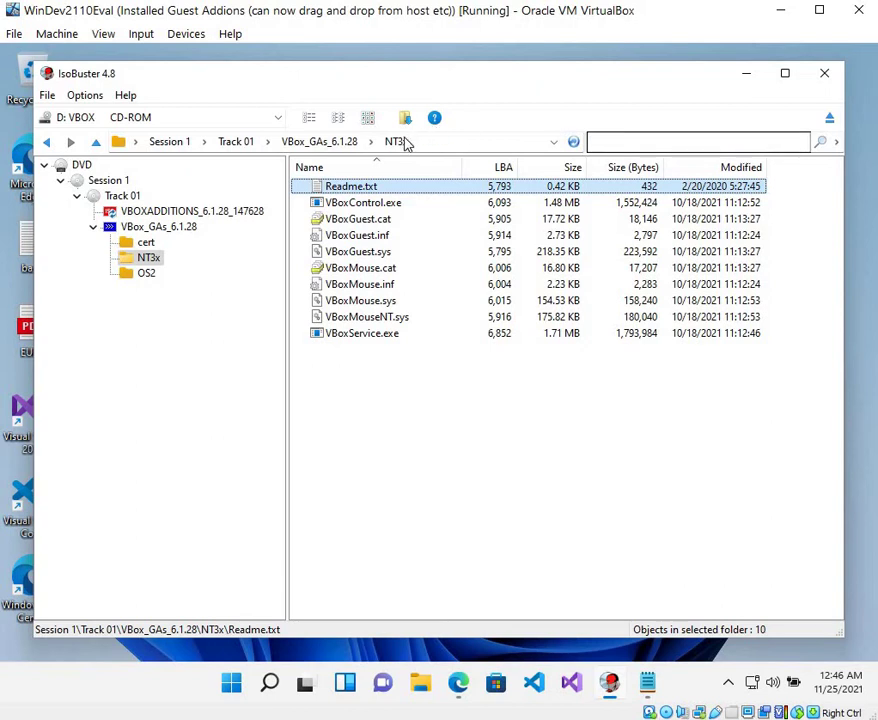
List the items contained in VBox_GAs_6.1.28 and in Track 01 from the current folder's path.
left_click(372, 141)
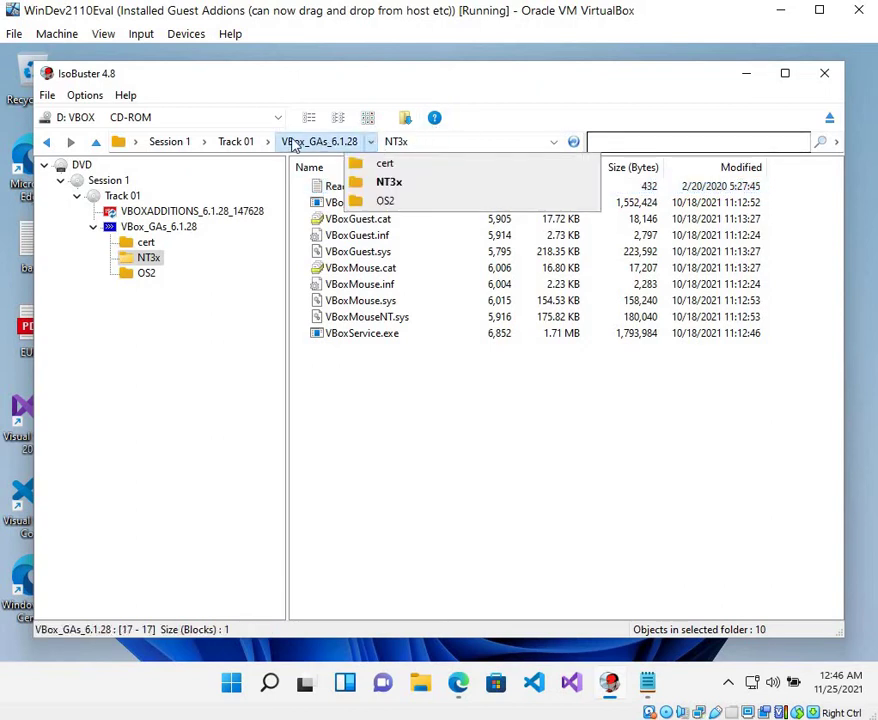
mouse_move(230, 147)
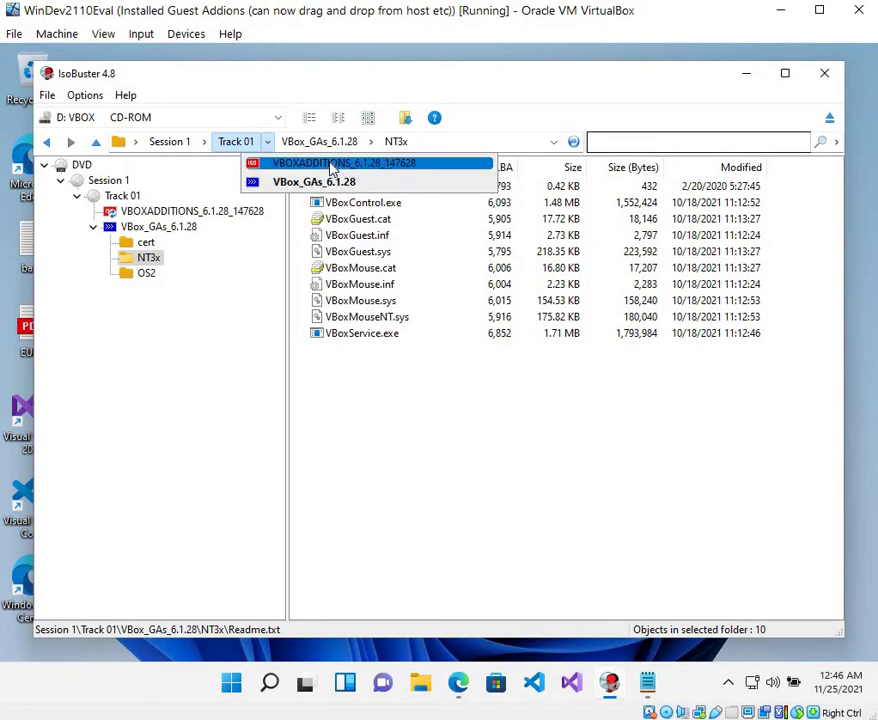
mouse_move(368, 143)
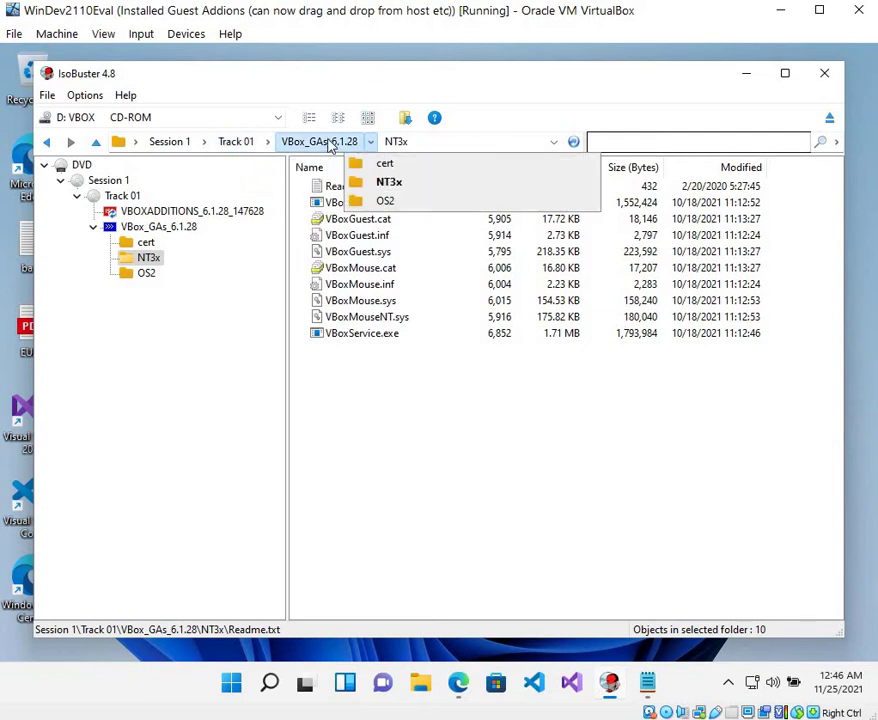
Examine the actions available for VBox_GAs_6.1.28, Track 01, Session 1 and NT3x in the folder path.
right_click(330, 146)
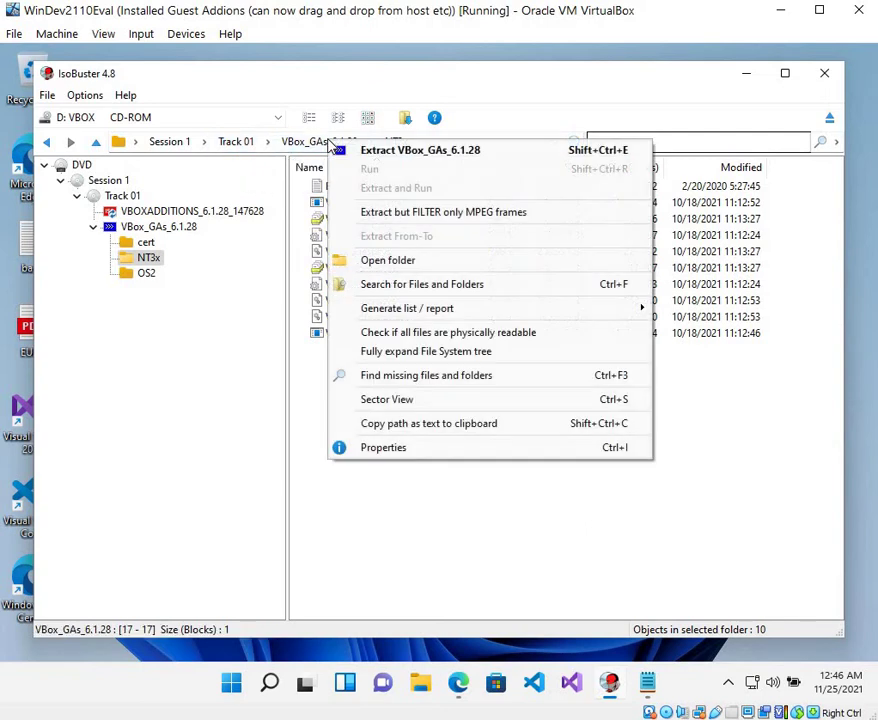
right_click(250, 147)
right_click(172, 146)
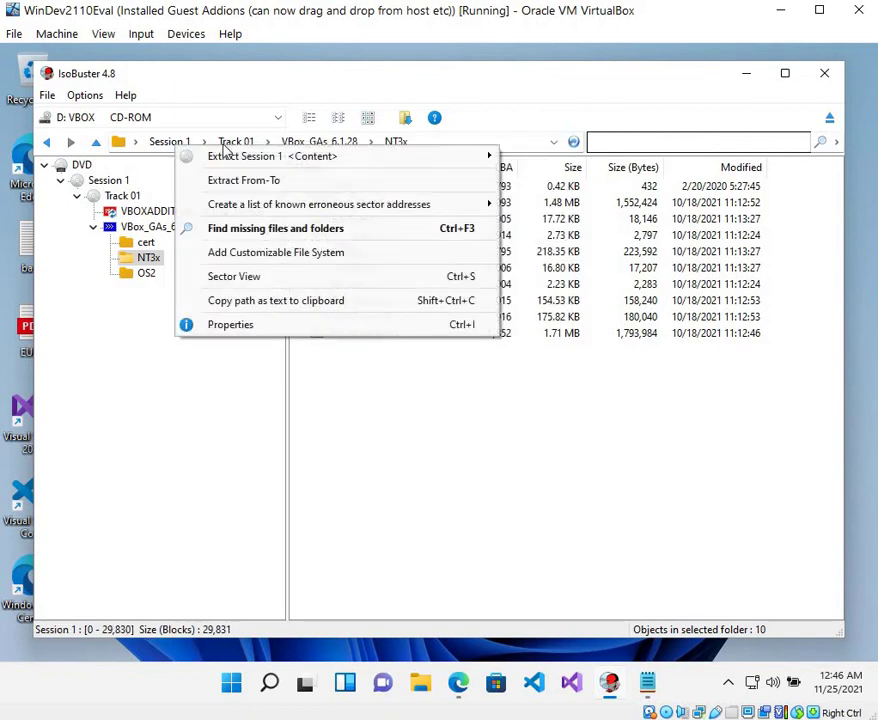
right_click(252, 143)
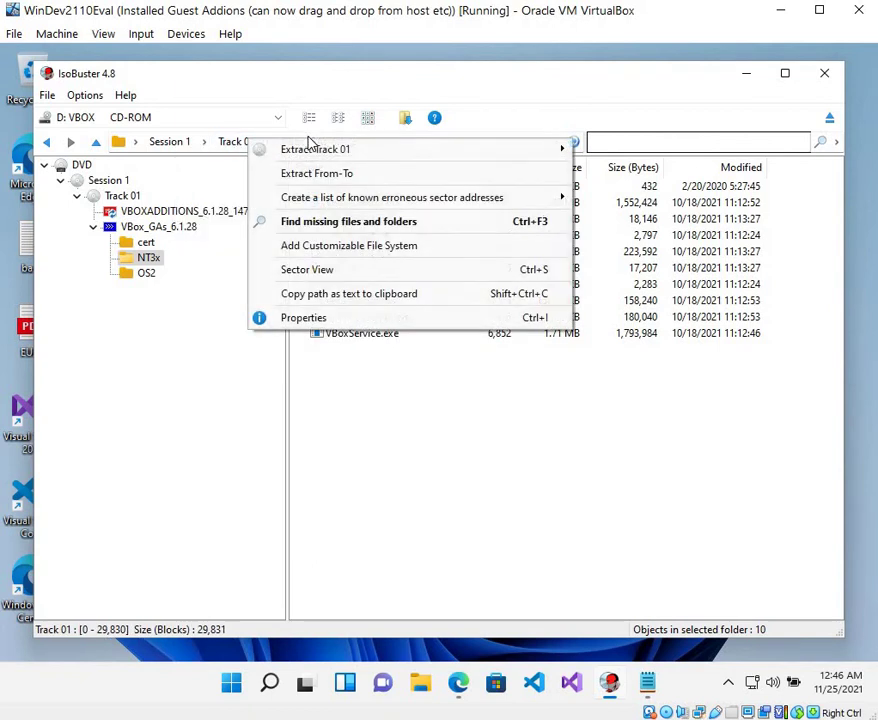
left_click(398, 141)
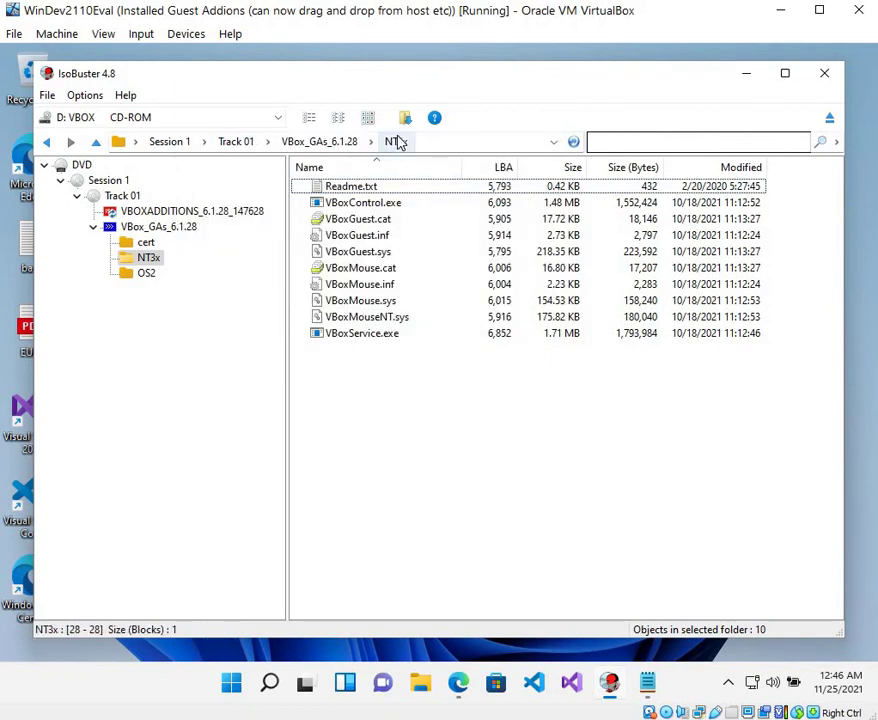
right_click(398, 141)
left_click(341, 141)
right_click(341, 141)
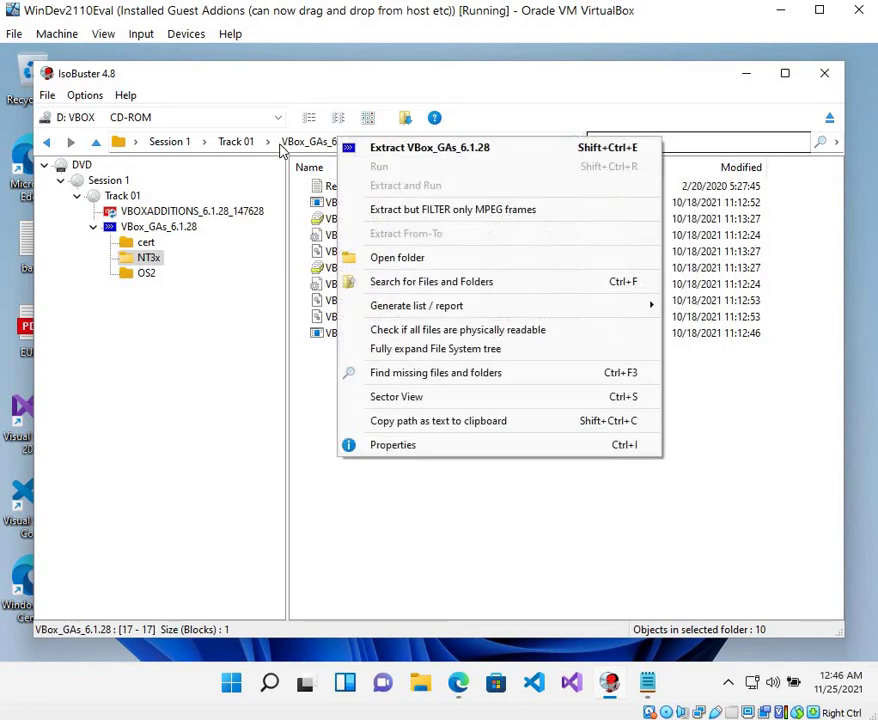
Browse to VBOXADDITIONS_6.1.28_147628 under Track 01 and view the actions available for its OS2 folder.
left_click(272, 148)
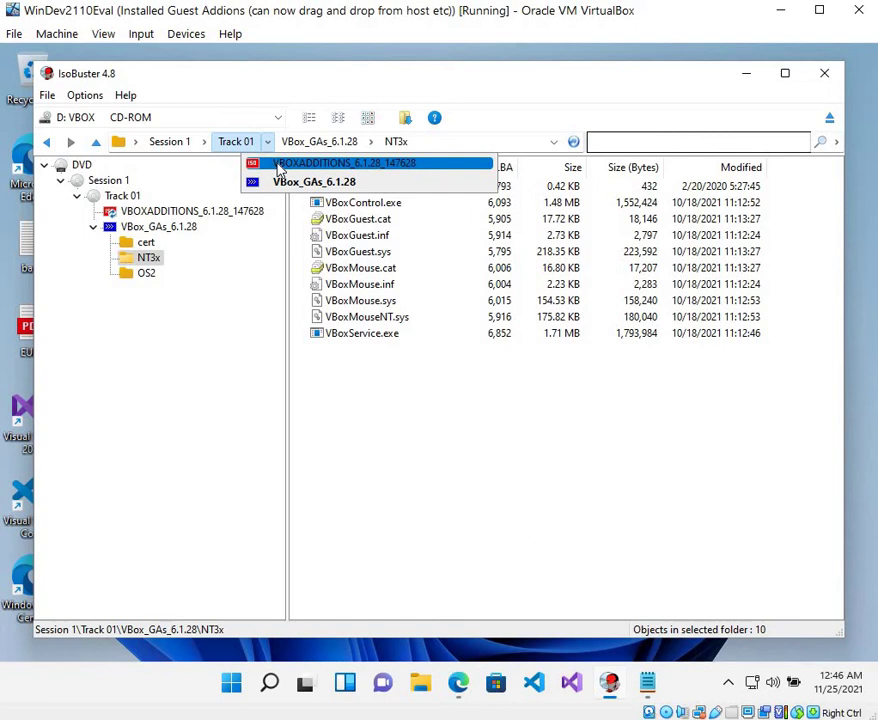
left_click(335, 166)
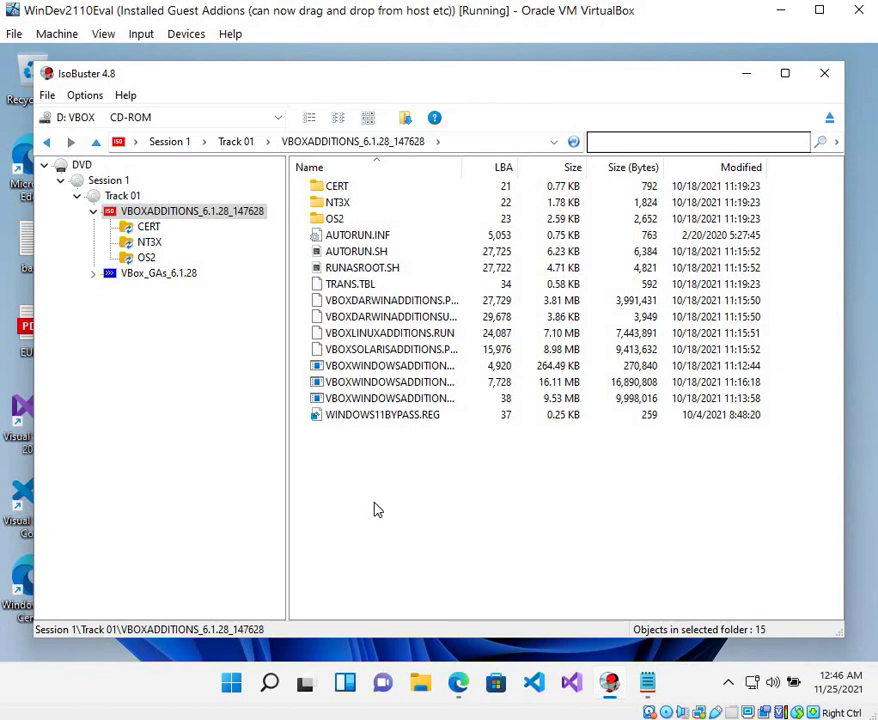
right_click(367, 219)
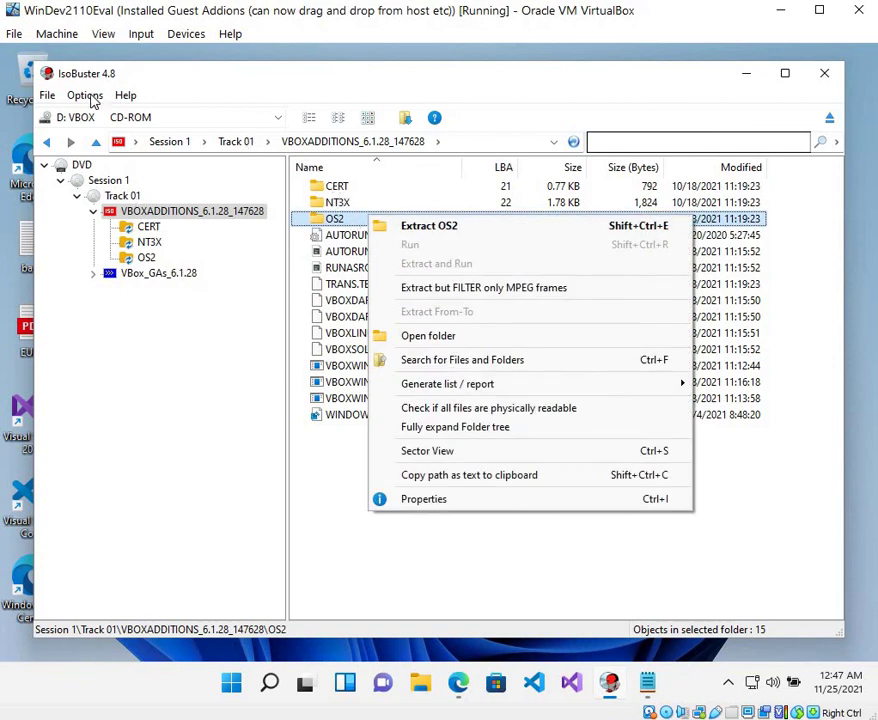
View the program's option categories, then check the path's Track 01 actions and the items under Session 1.
left_click(85, 96)
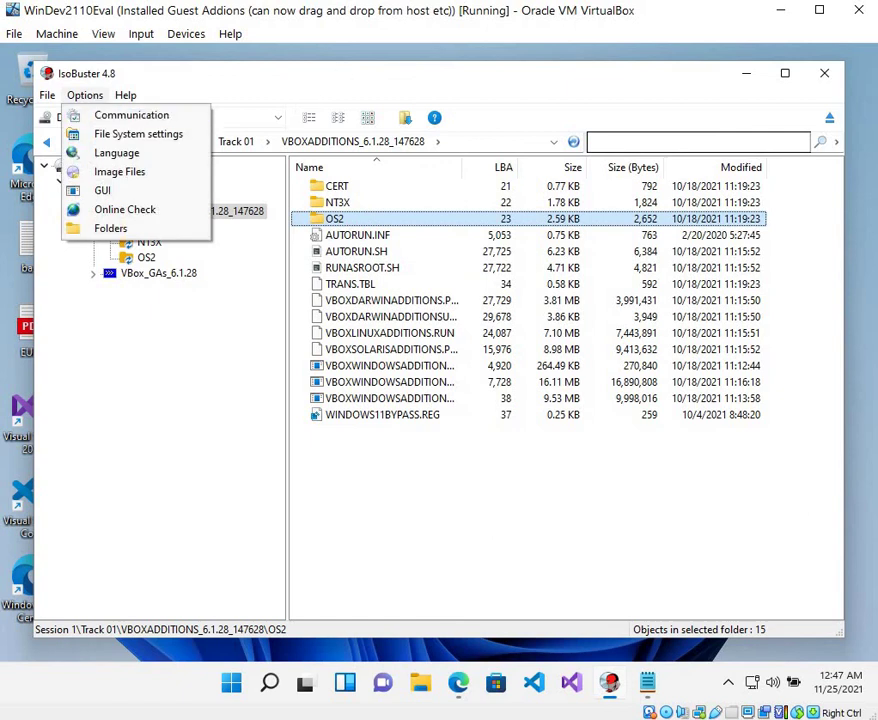
left_click(276, 133)
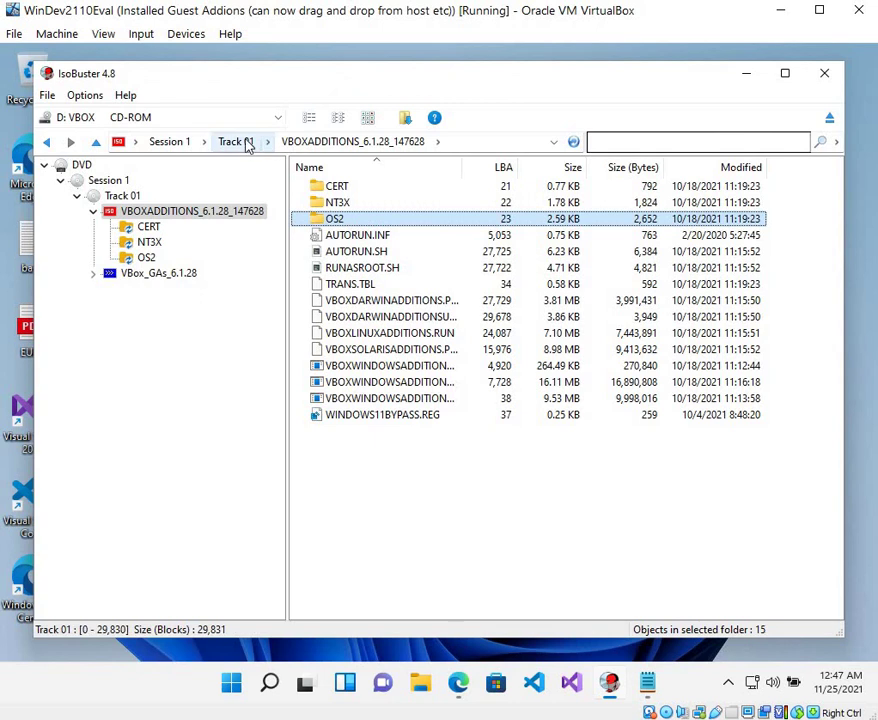
right_click(246, 145)
left_click(207, 144)
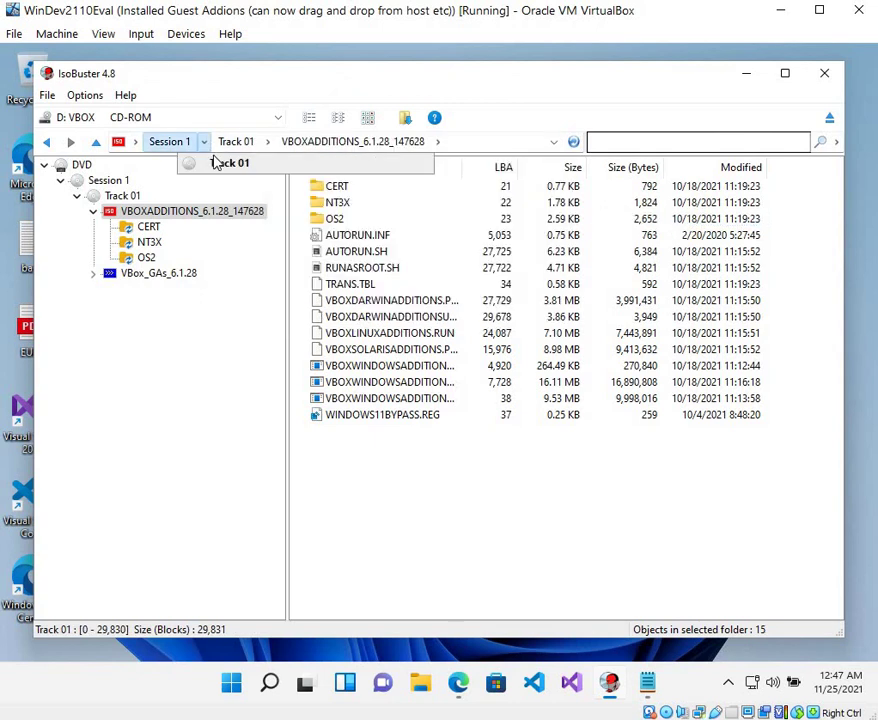